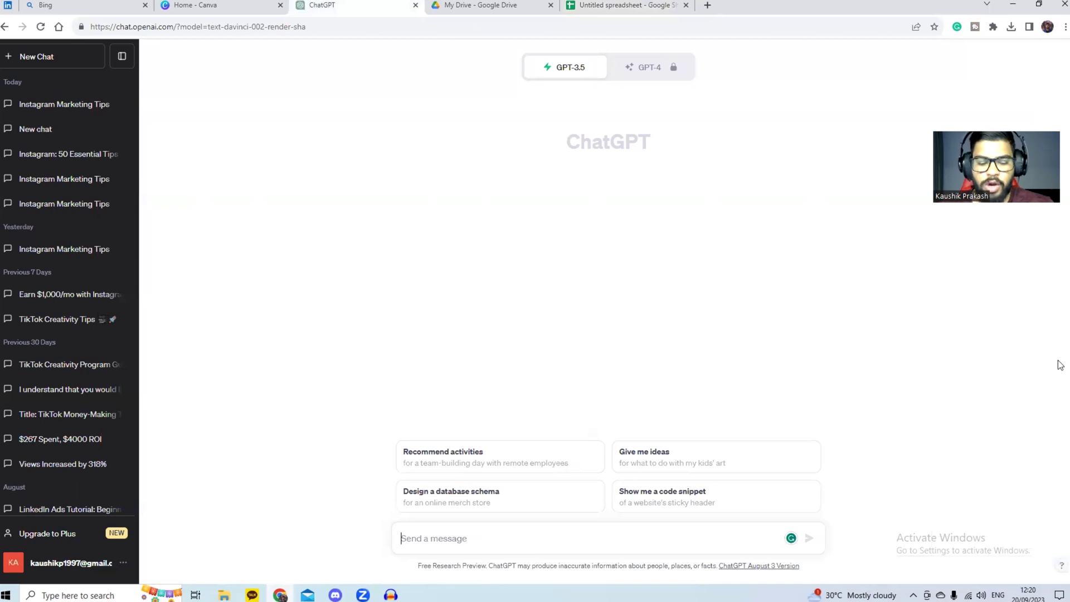
Step: Send ChatGPT the prompt asking for 50 things to know about Instagram marketing
text(give me 50 things someone should know about instagram marketing)
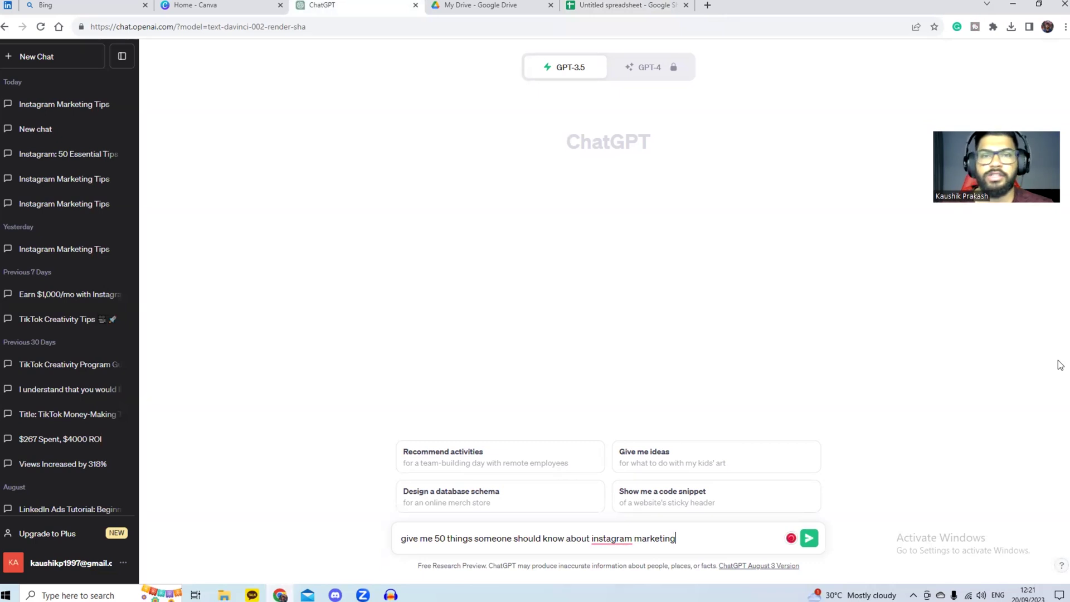
key(Return)
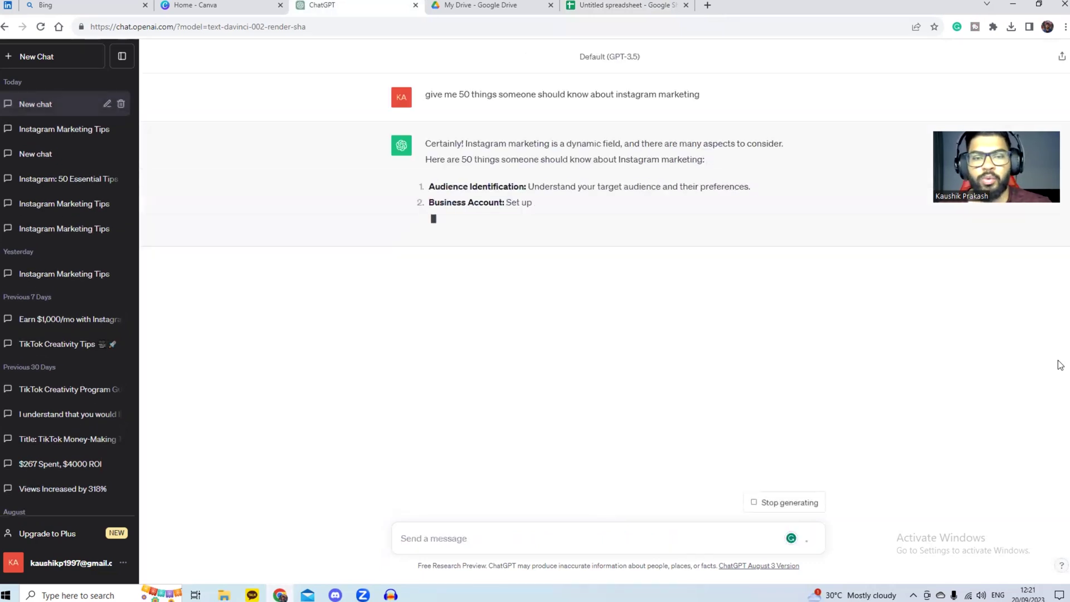
click(245, 6)
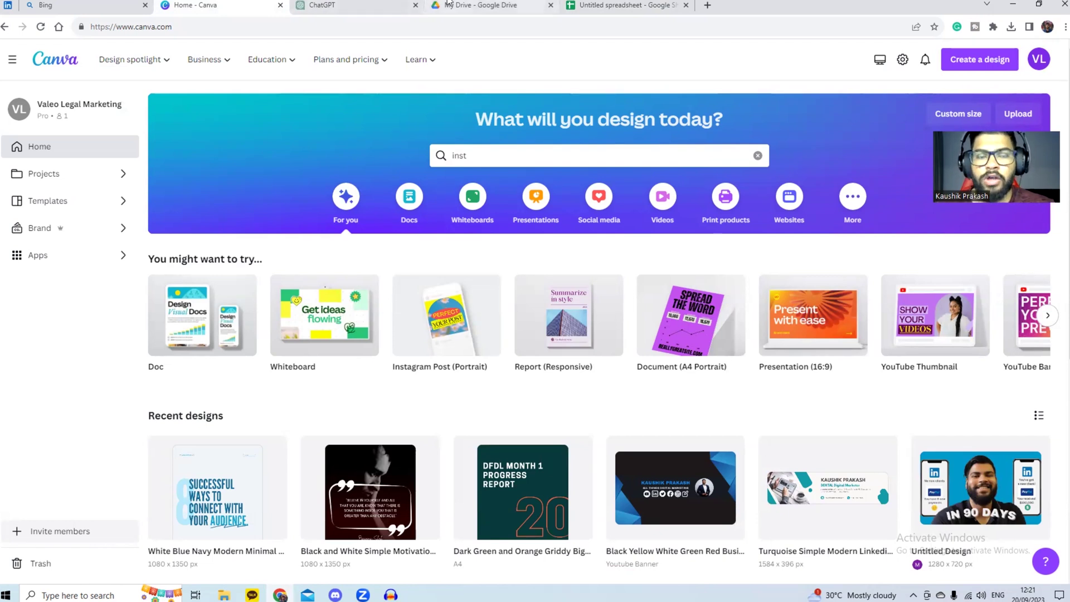
click(579, 6)
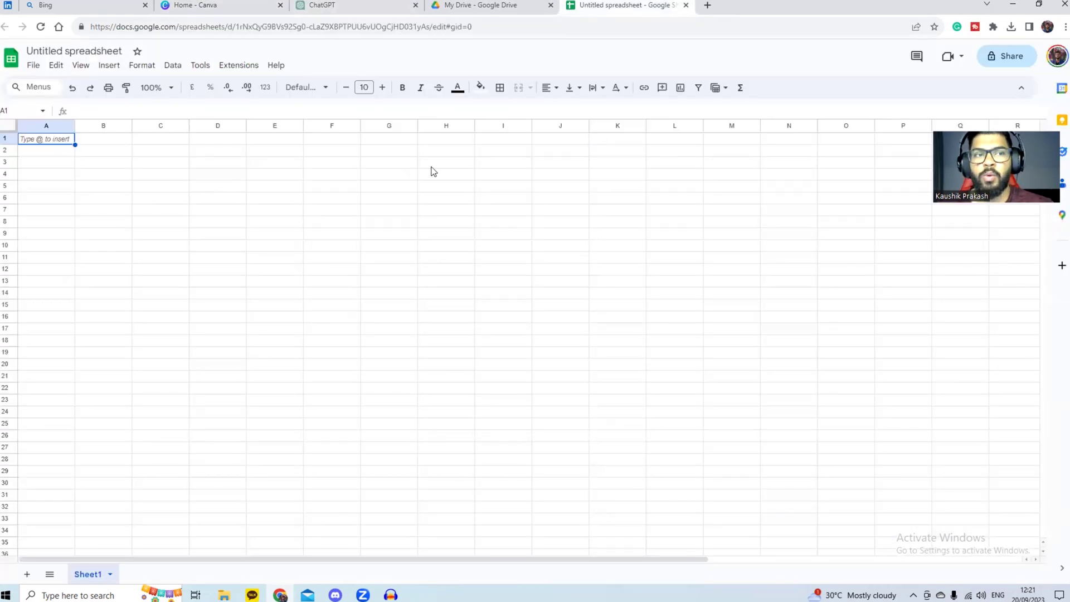
click(340, 6)
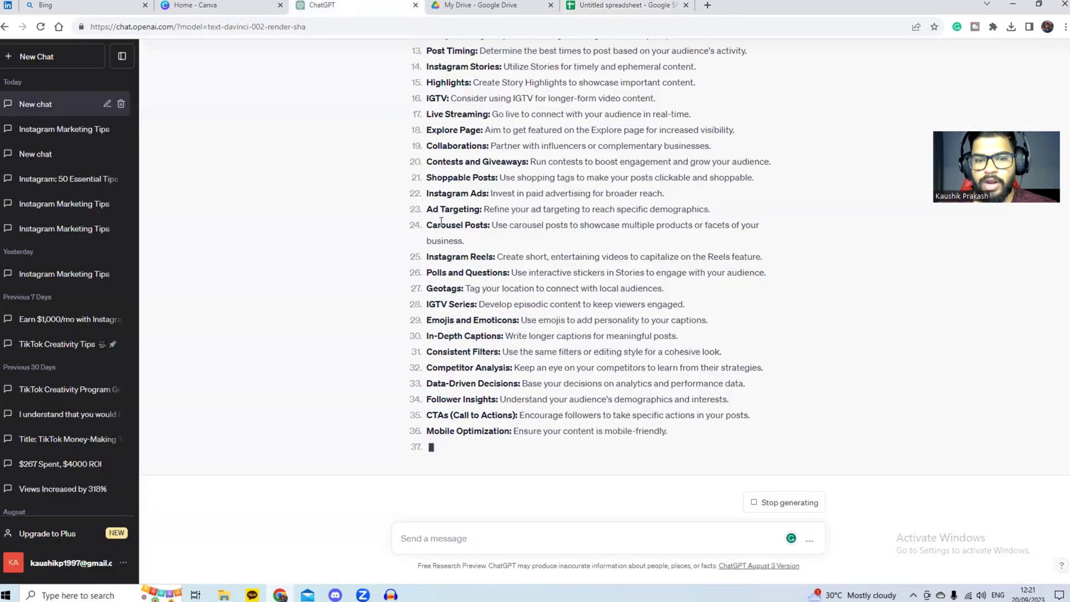
Step: Switch to yesterday's Instagram Marketing Tips chat and select tips 1 through 50, ending at 'Stay Updated'
scroll(443, 220, up, 7)
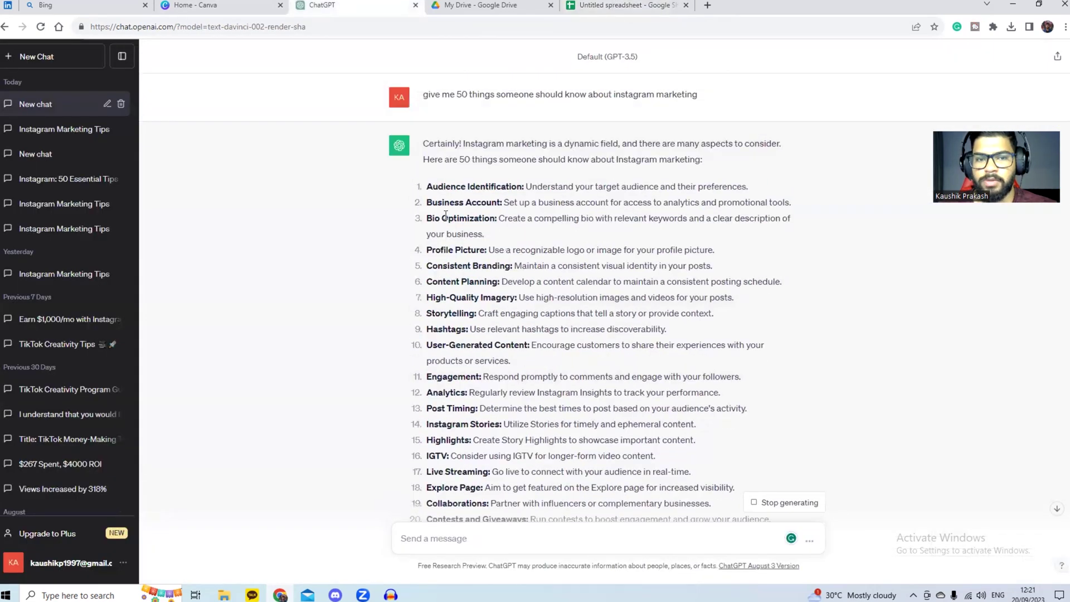
drag(427, 186, 615, 301)
scroll(615, 301, down, 5)
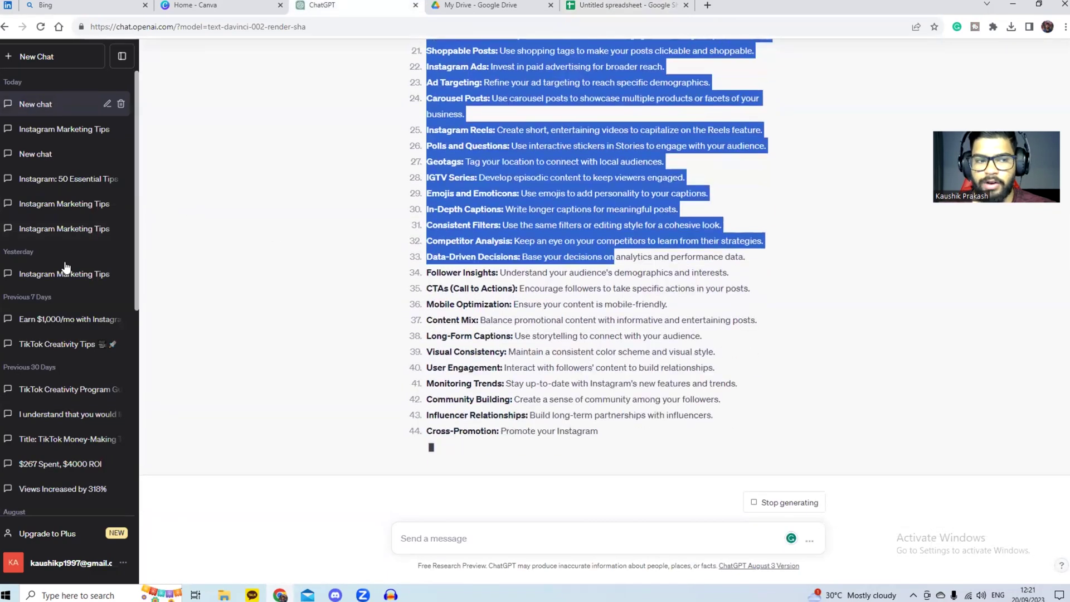
click(65, 269)
scroll(457, 297, up, 5)
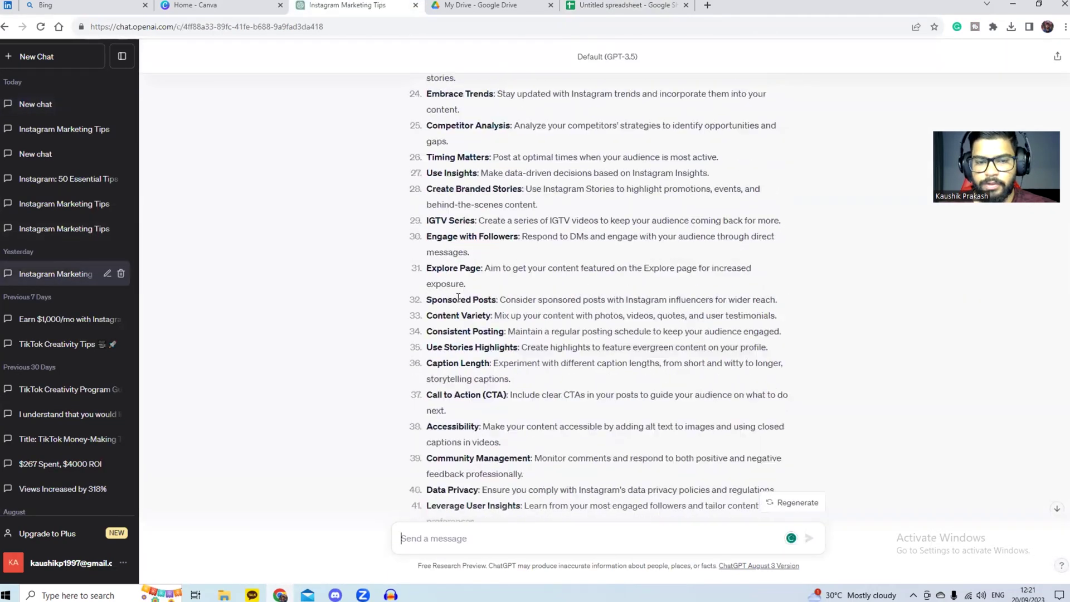
scroll(457, 297, up, 12)
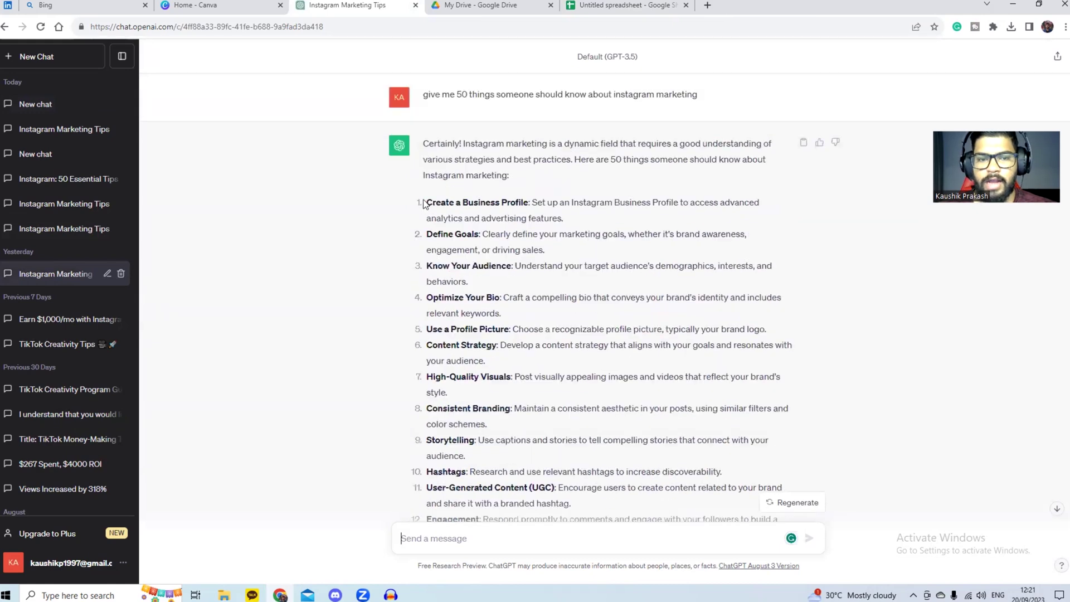
drag(424, 204, 775, 405)
scroll(588, 348, down, 9)
scroll(592, 373, down, 6)
scroll(607, 383, down, 4)
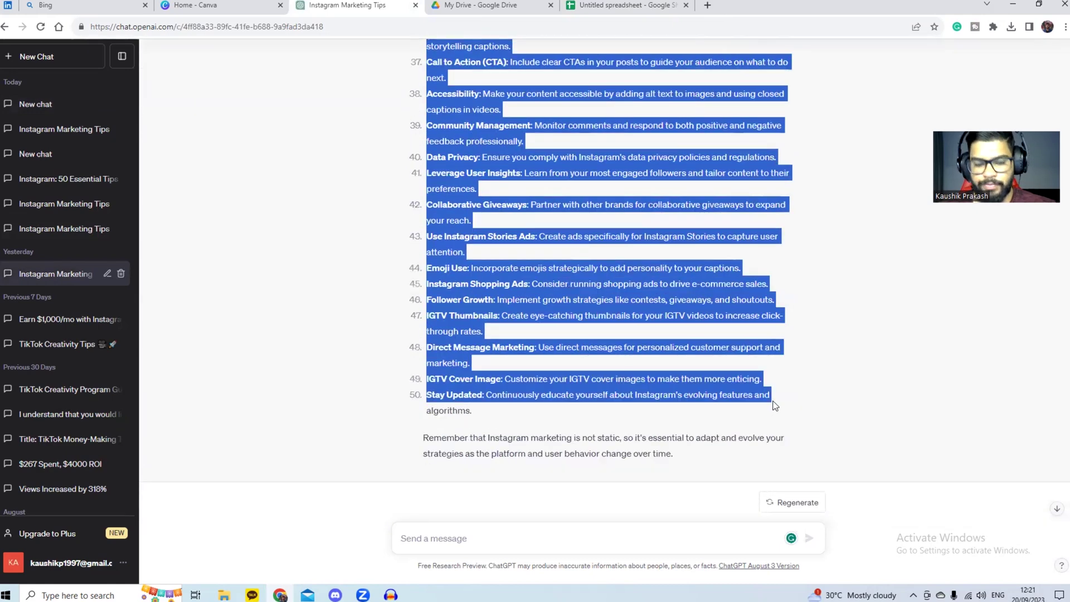
Step: Paste the 50 tips into column A, widen it to fit, and download the sheet as CSV
click(666, 5)
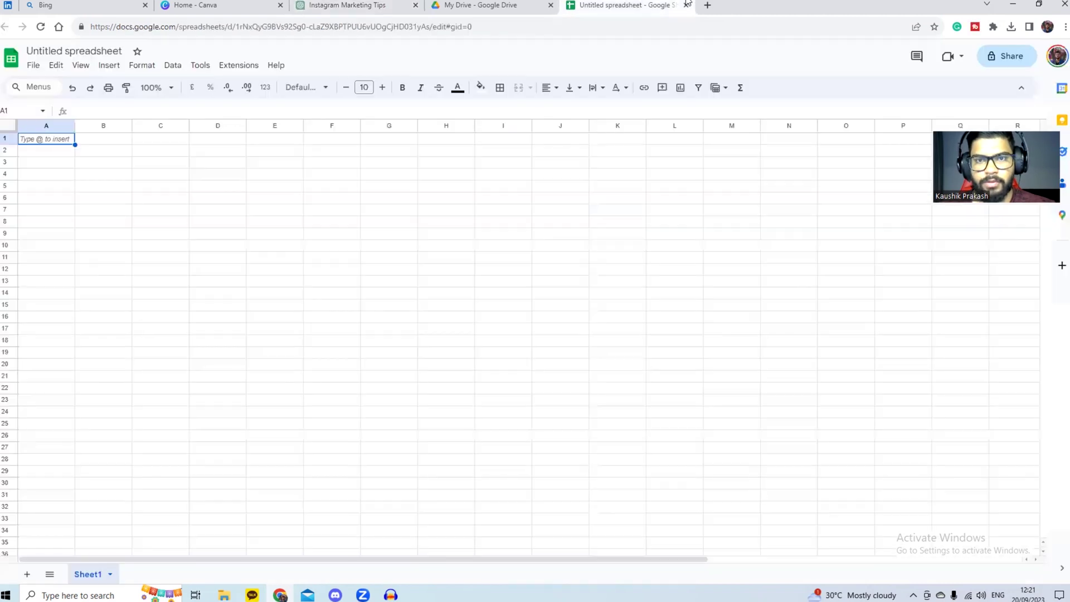
key(ctrl+v)
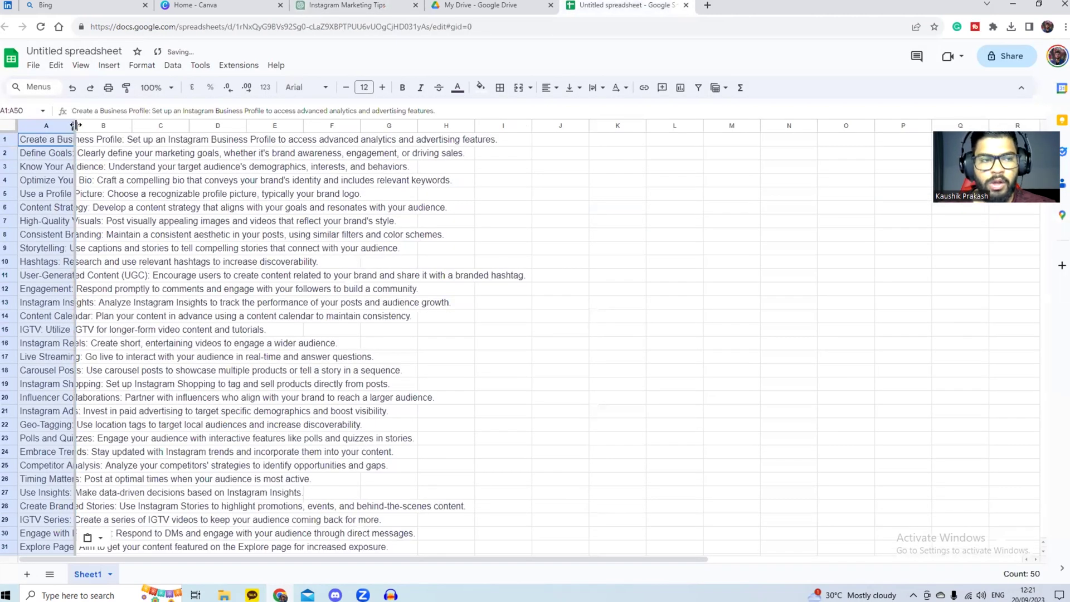
double_click(76, 127)
click(31, 66)
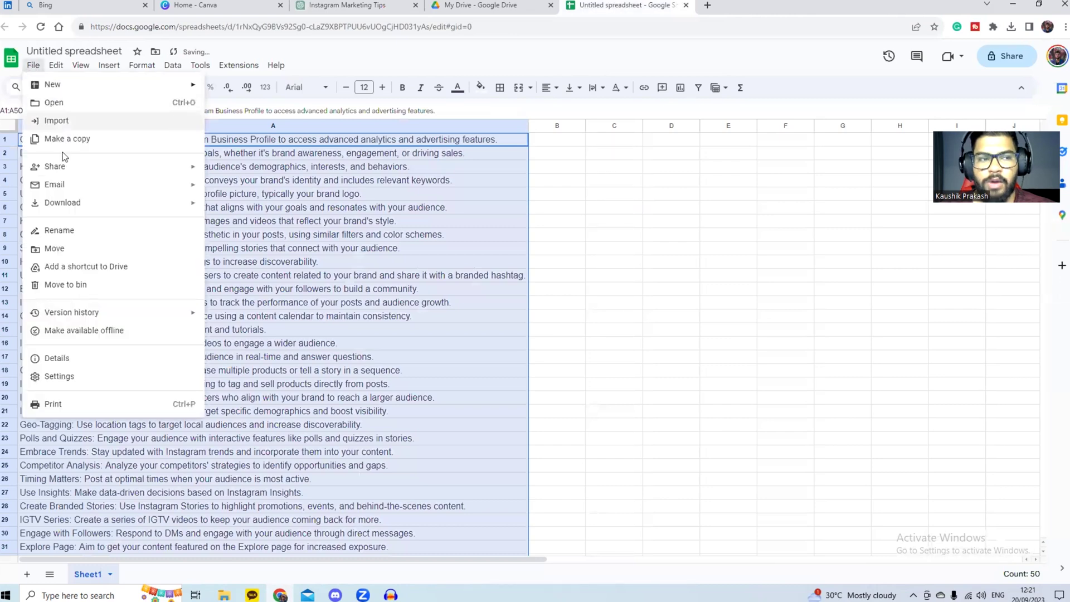
mouse_move(132, 206)
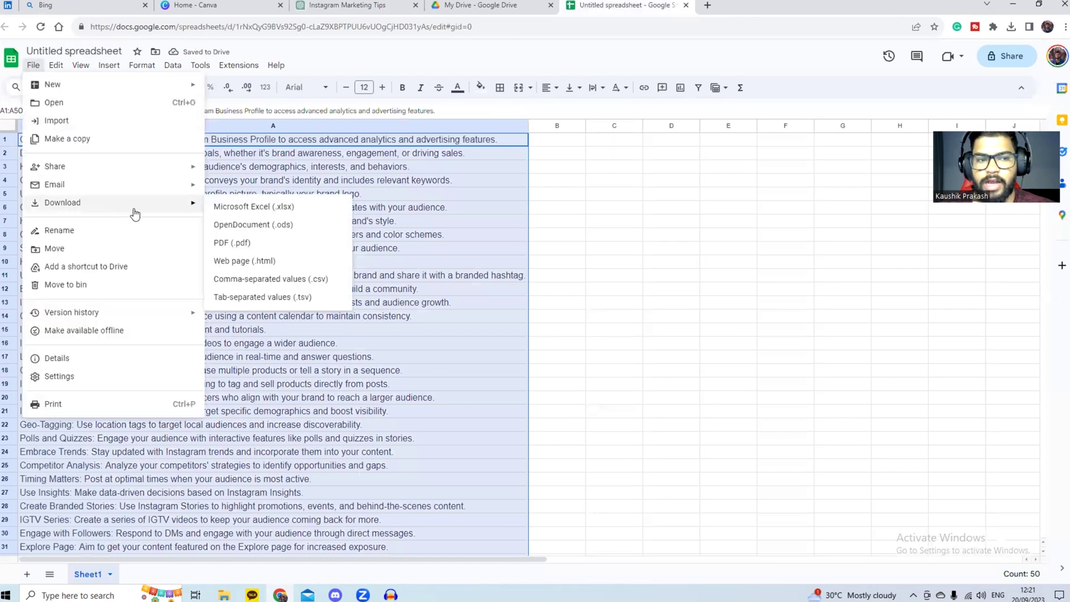
click(276, 280)
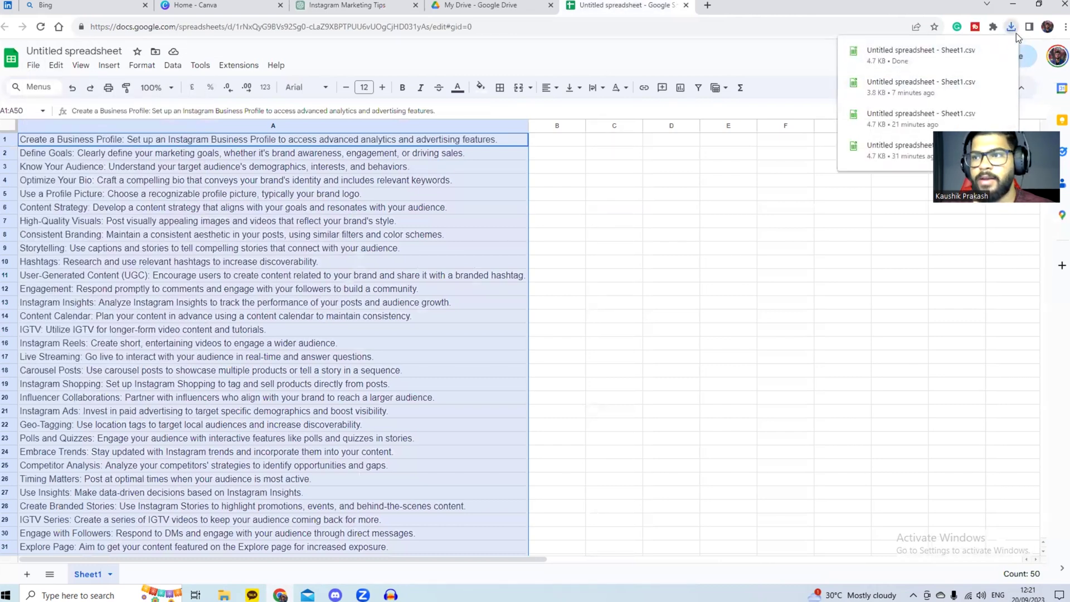
Step: Move the downloaded CSV file from the Downloads folder onto the desktop
click(1010, 27)
click(1013, 5)
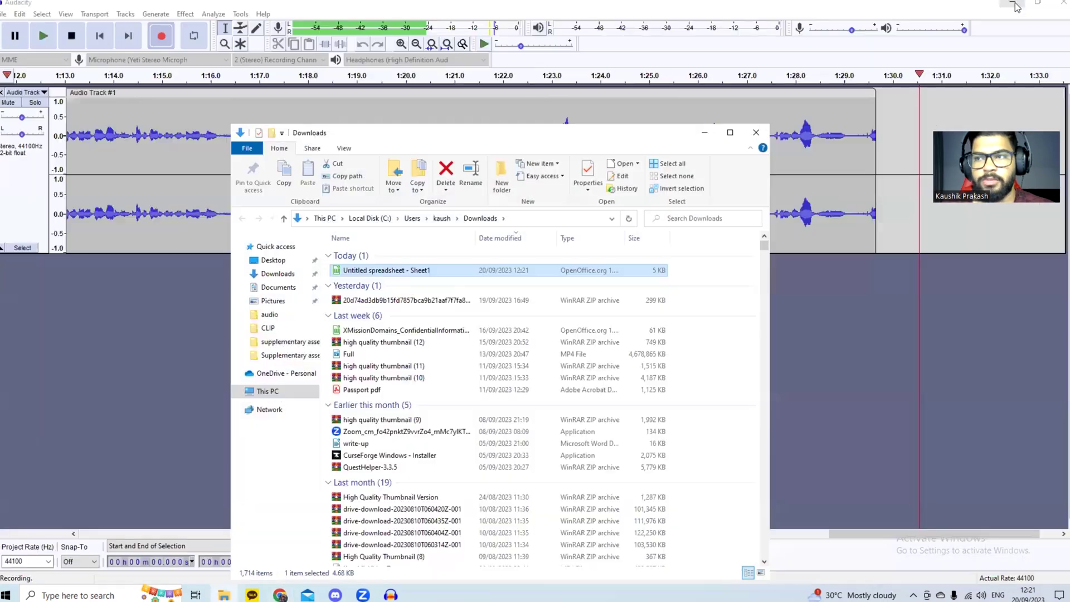
click(1012, 2)
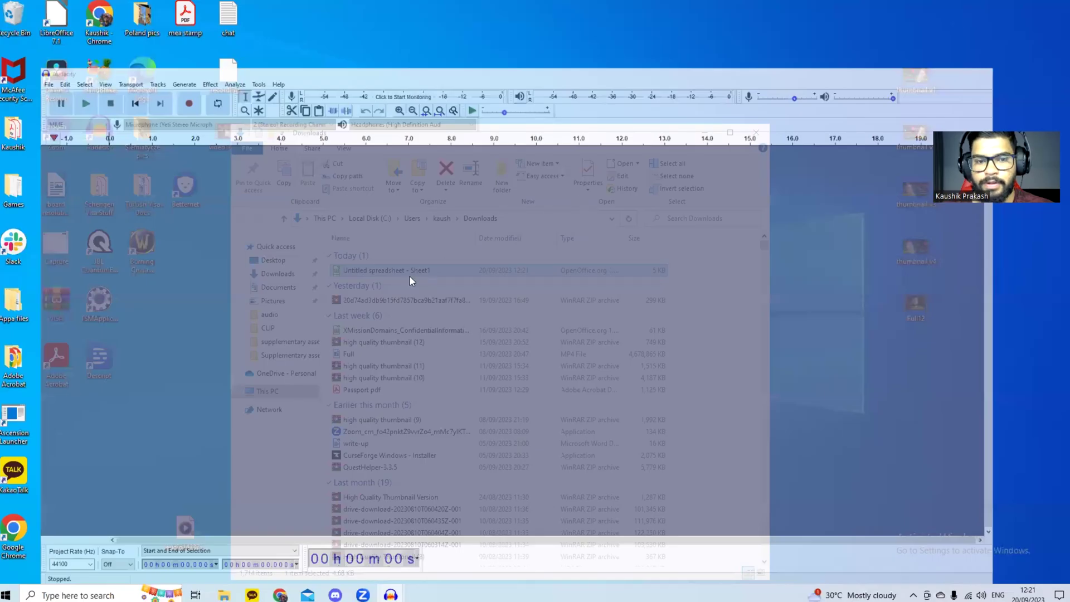
drag(409, 276, 557, 83)
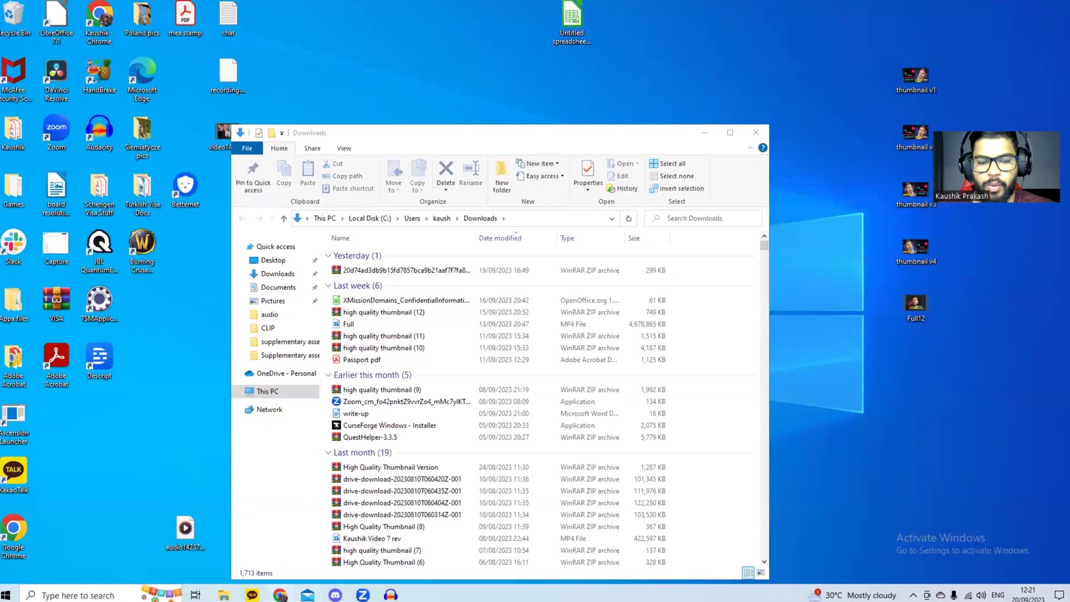
key(alt+Tab)
click(205, 4)
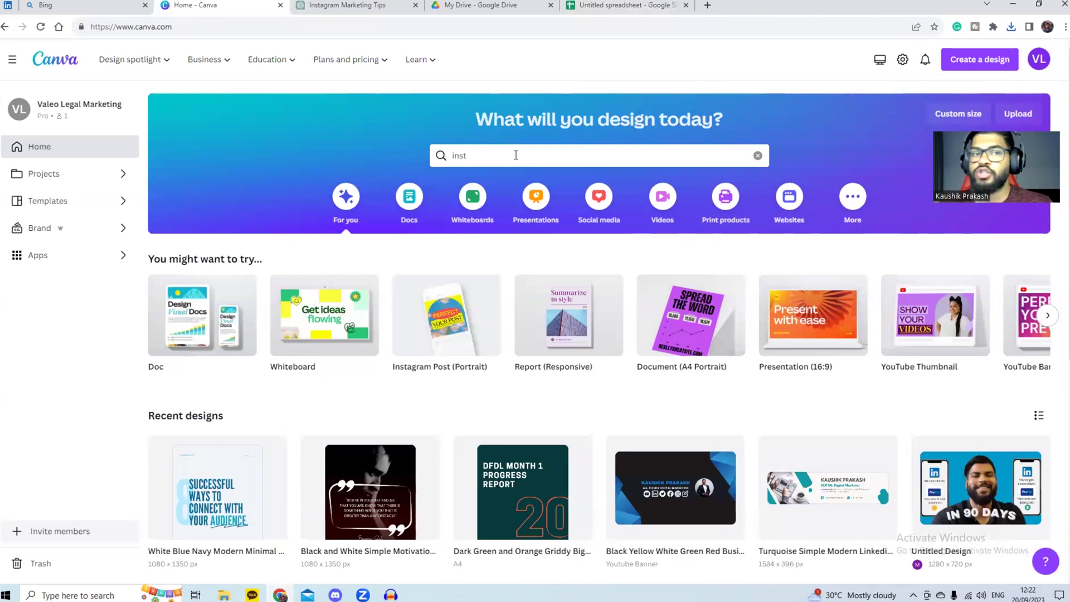
Step: Create a new 1080 × 1350 px Instagram Post (Portrait) design from the search suggestions
click(515, 155)
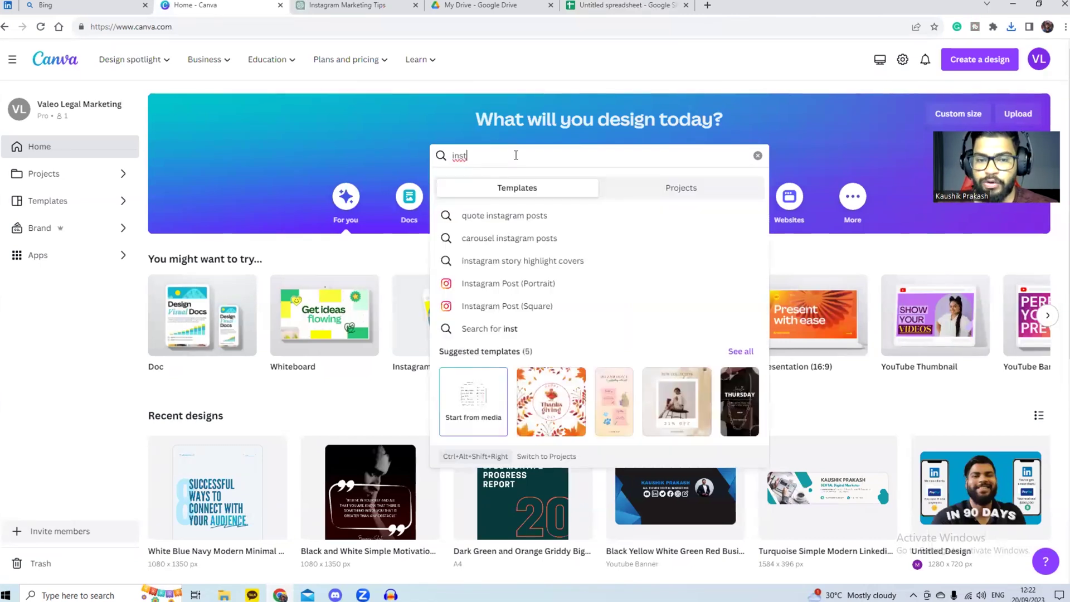
click(498, 284)
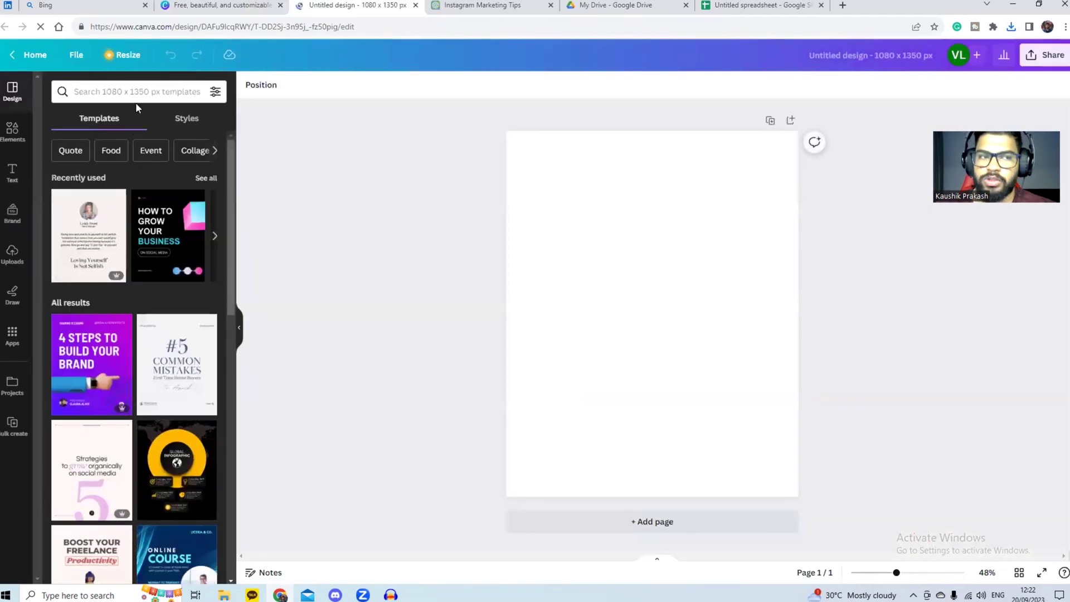
Step: Search templates for 'quotes' and apply the 'Loving Yourself Is Not Selfish' template
click(89, 89)
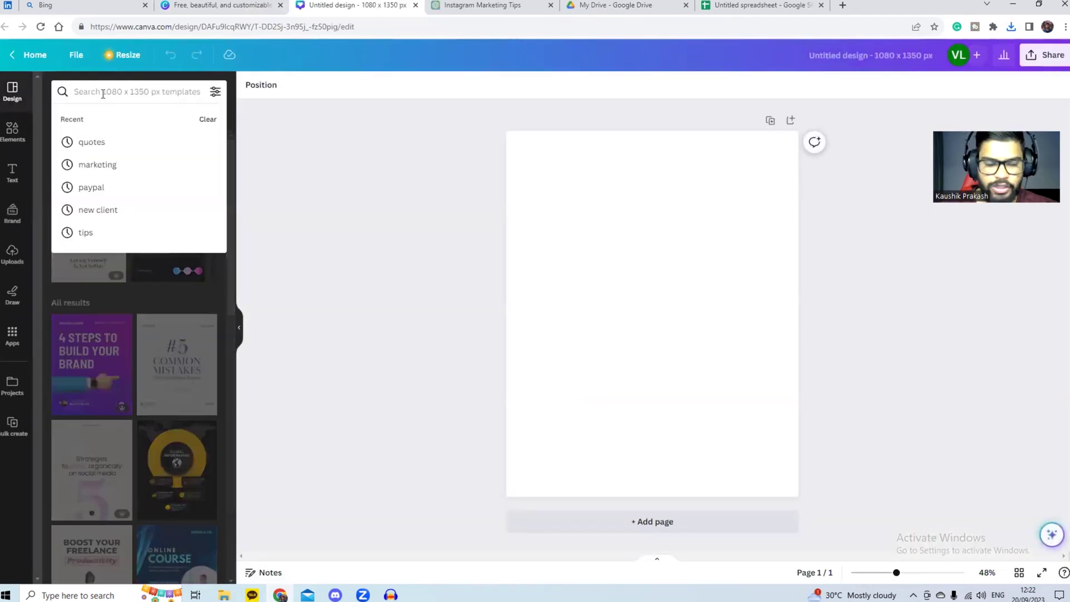
click(89, 142)
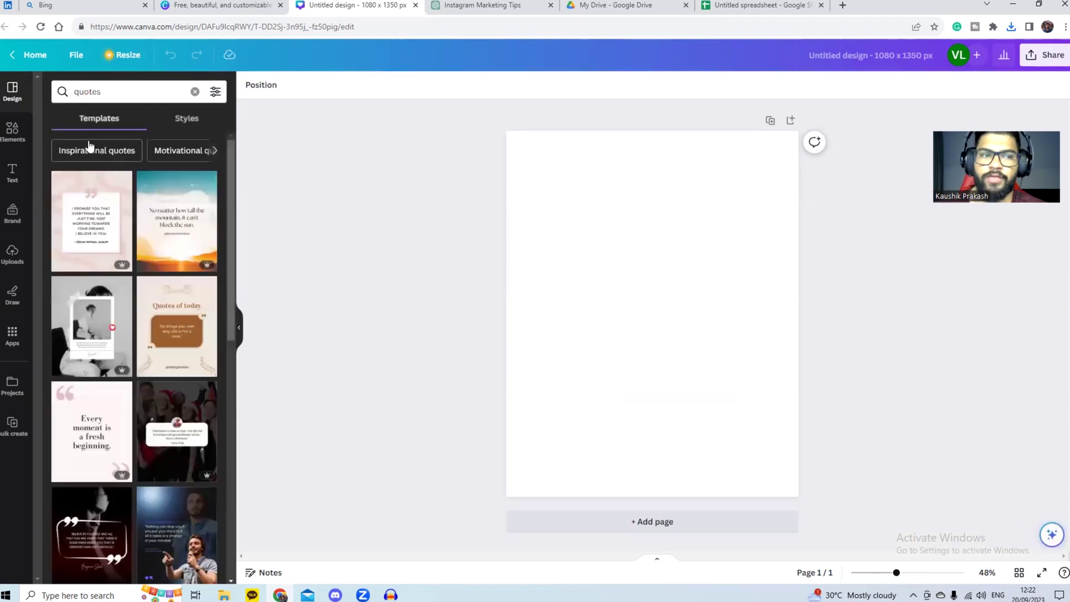
scroll(143, 245, down, 4)
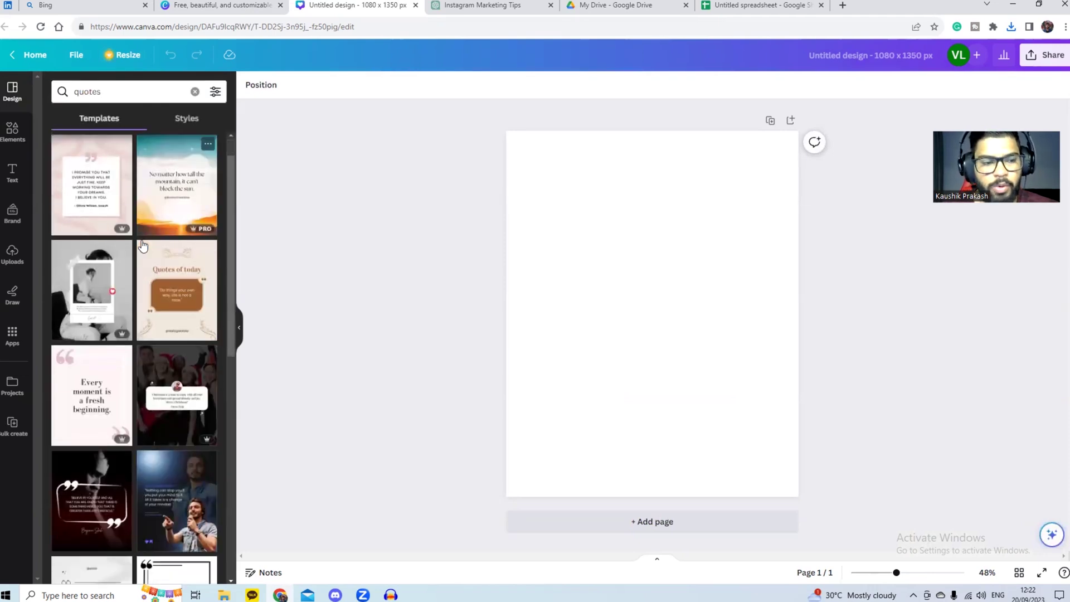
scroll(142, 247, down, 8)
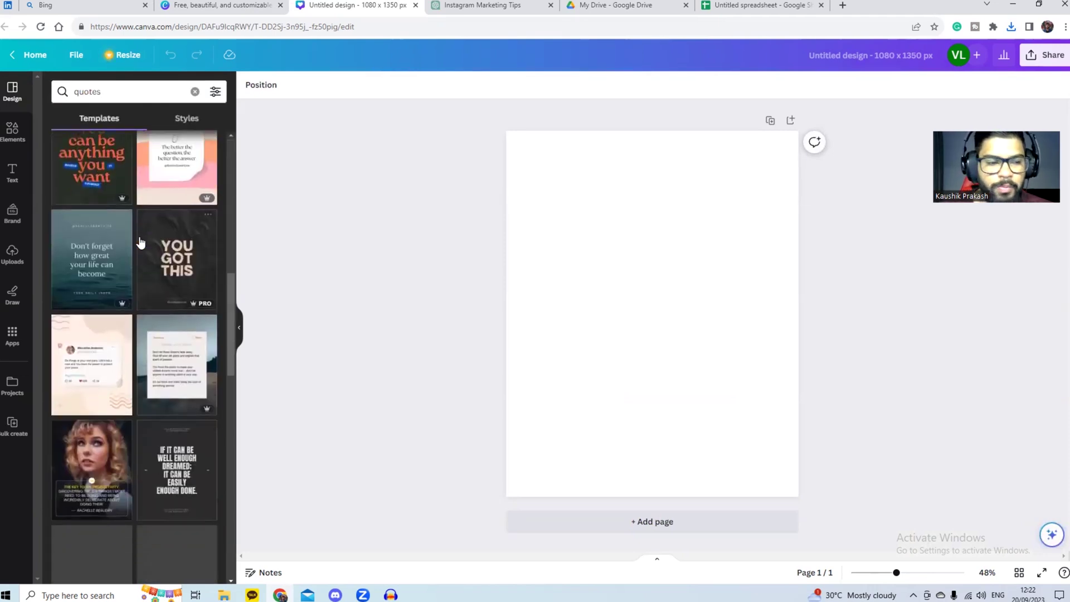
scroll(139, 250, down, 8)
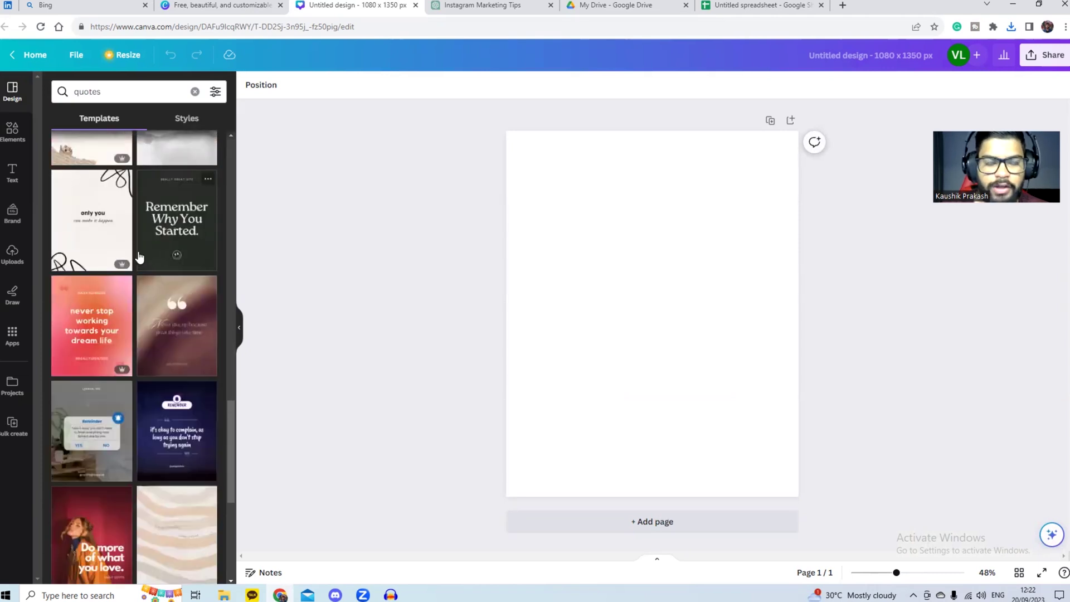
scroll(140, 257, down, 10)
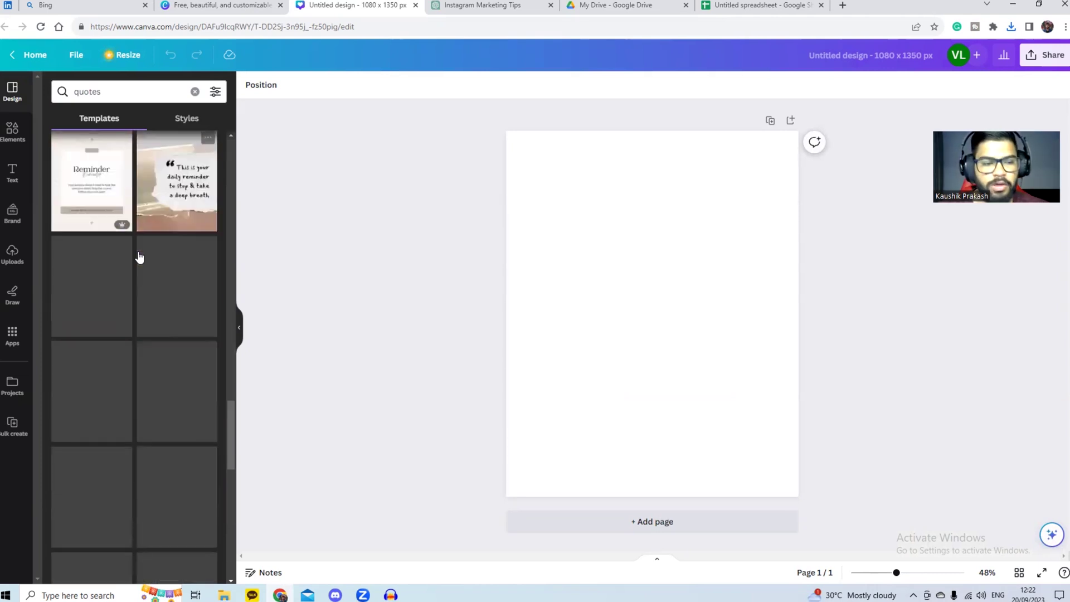
scroll(139, 257, down, 7)
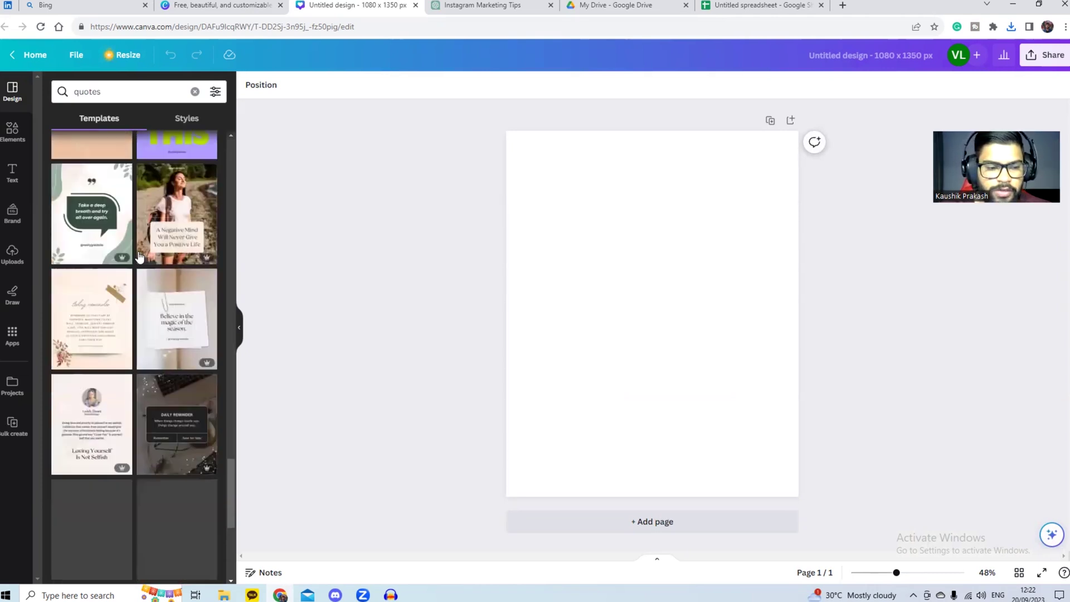
click(121, 447)
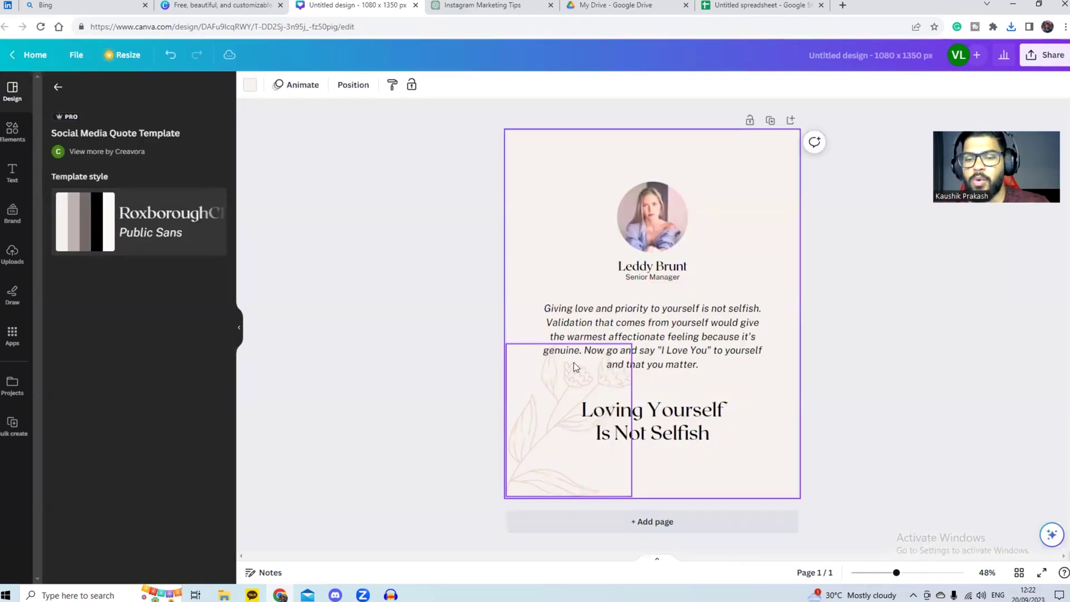
Step: Set the page background to red from Default colours after briefly trying navy
click(250, 84)
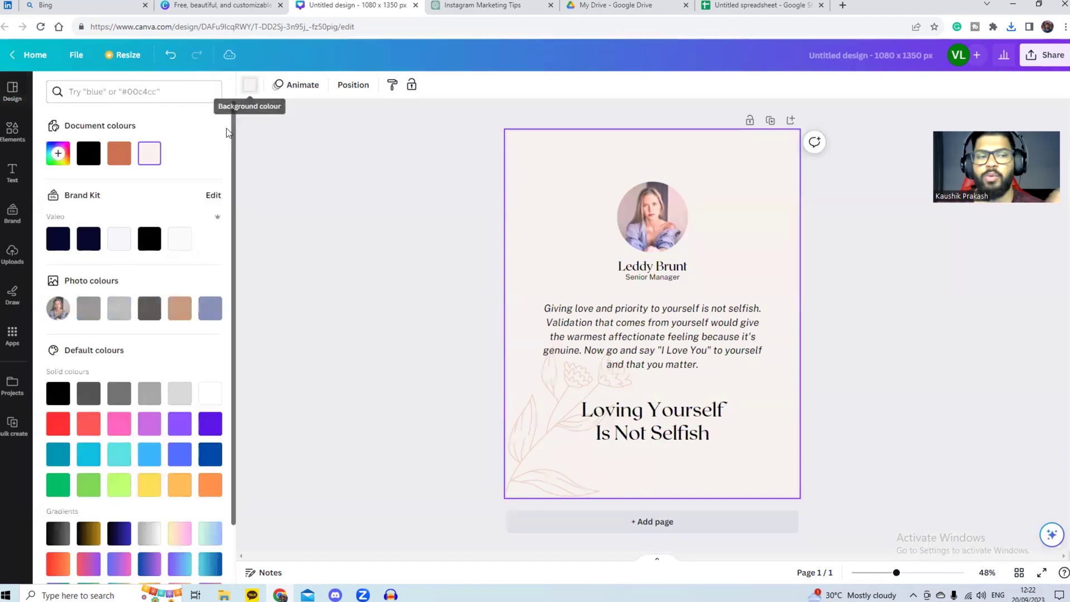
click(88, 239)
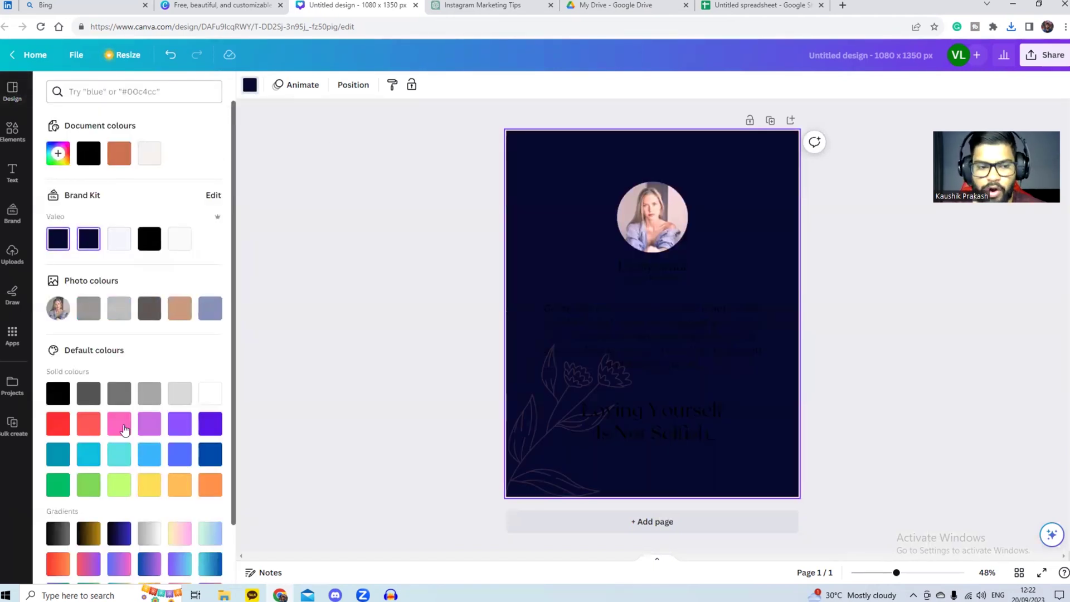
click(58, 425)
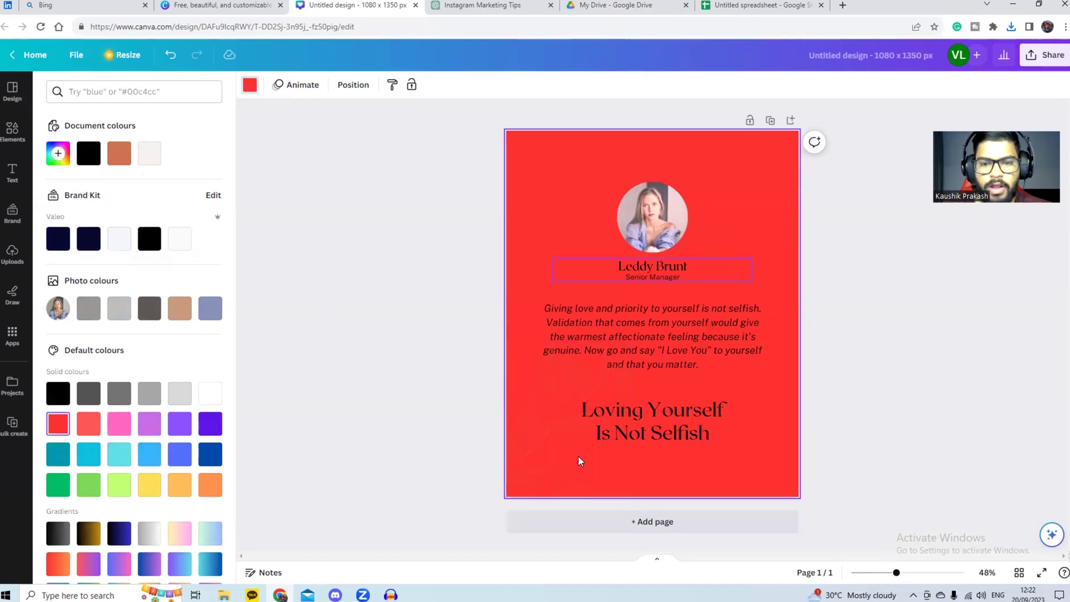
Step: Delete the heading and drag the man's uploaded photo into the circular frame
click(645, 426)
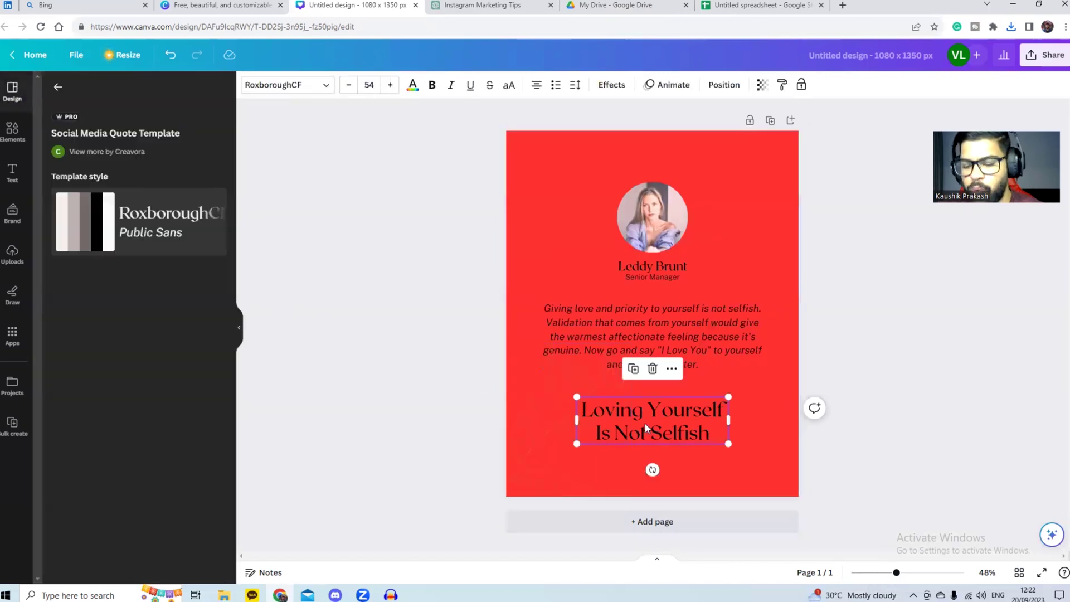
key(Delete)
click(631, 204)
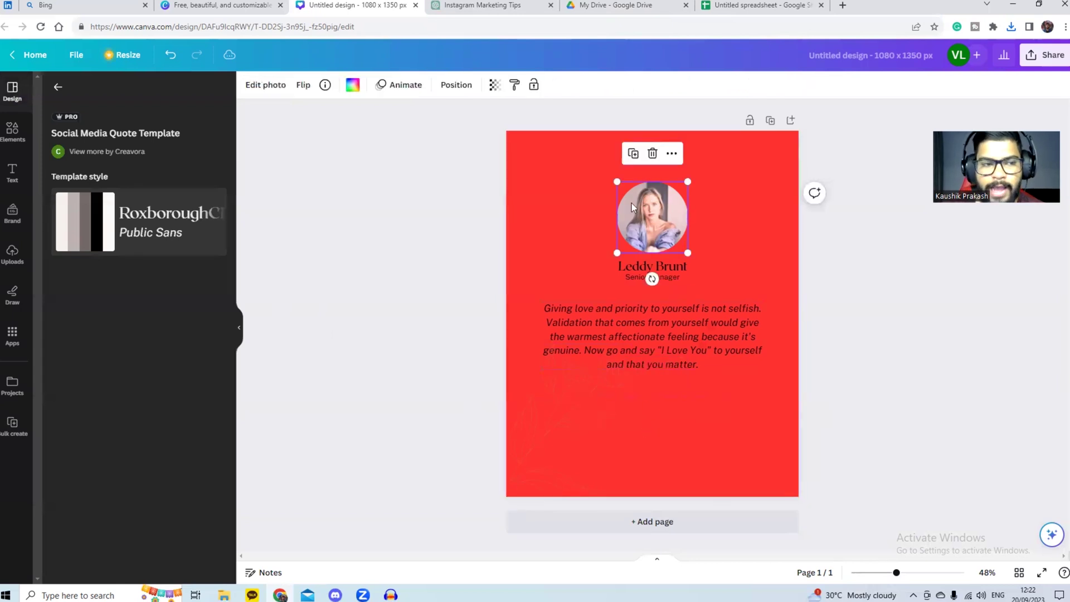
click(16, 256)
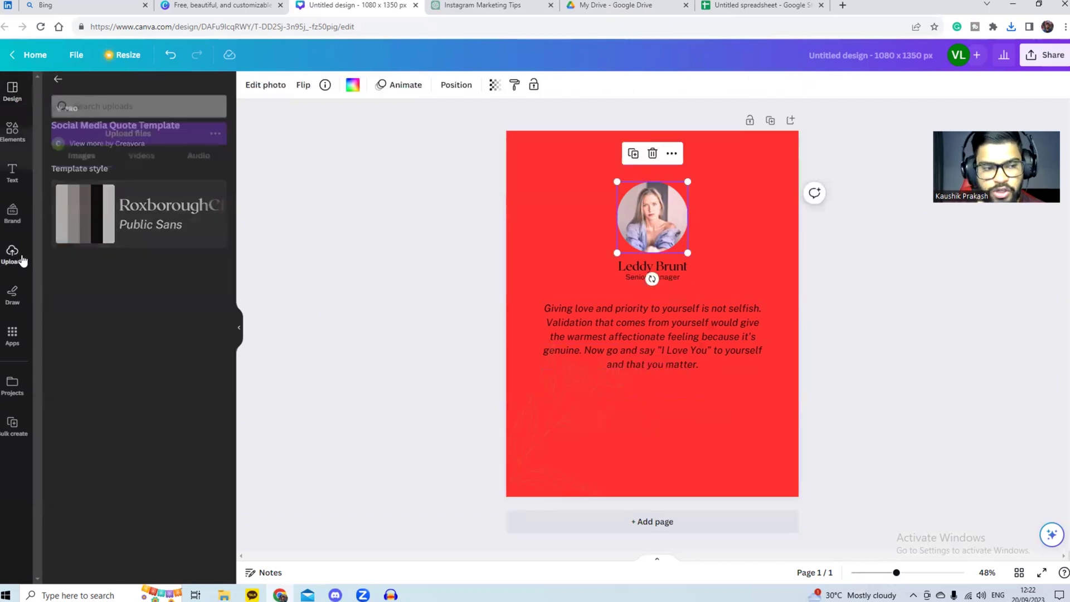
scroll(111, 345, down, 10)
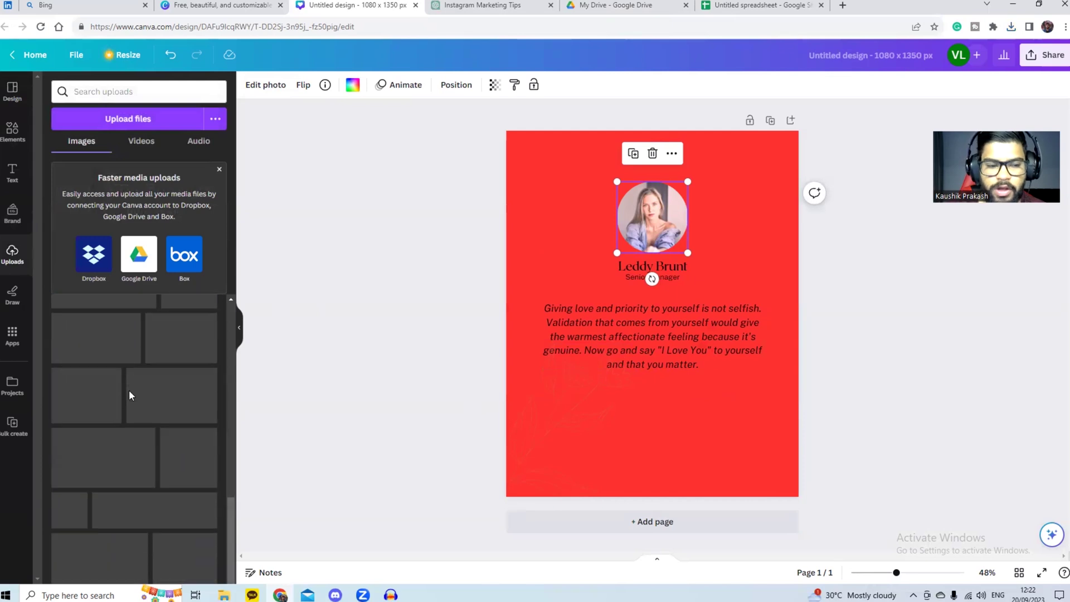
scroll(128, 394, down, 10)
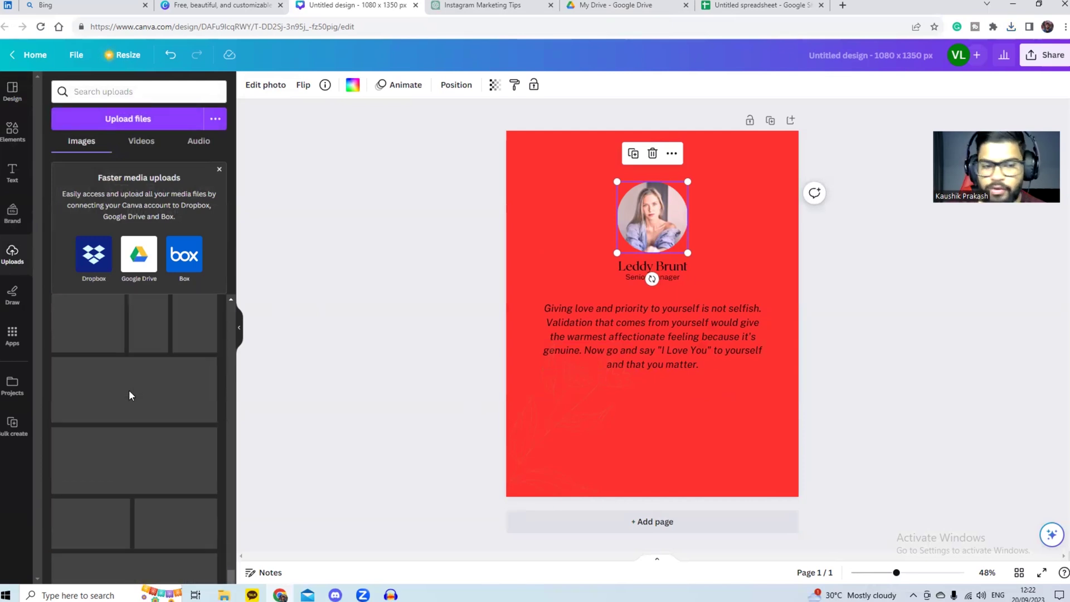
scroll(130, 396, down, 10)
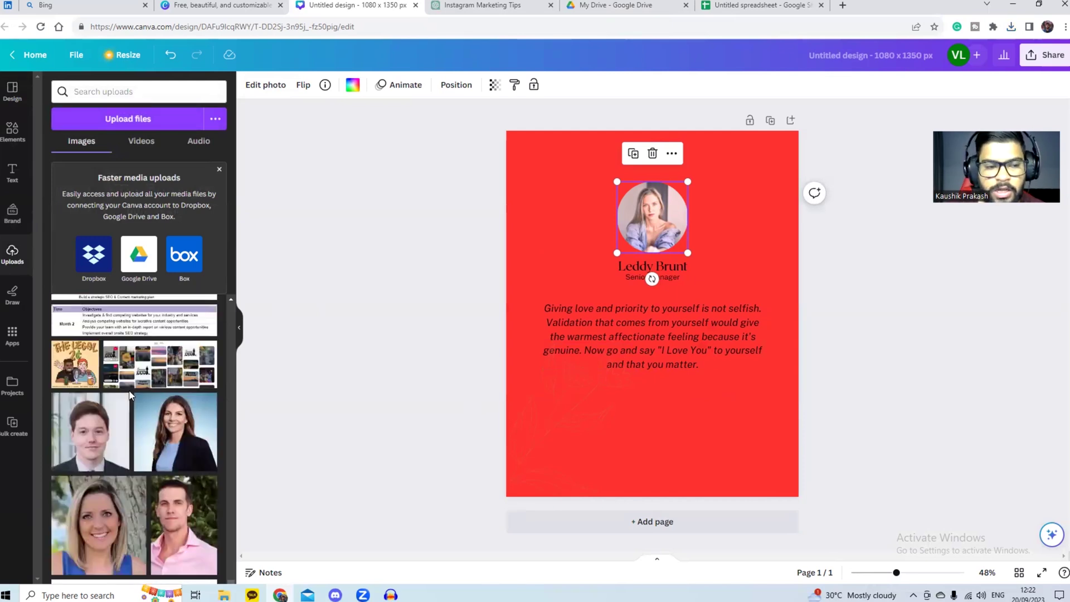
scroll(129, 393, down, 5)
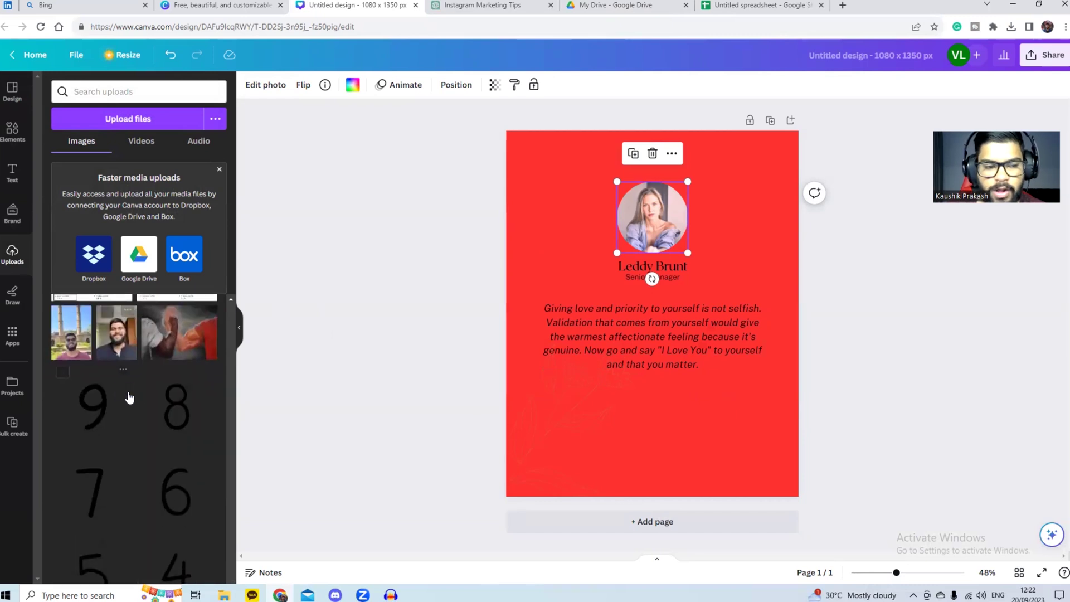
drag(111, 343, 640, 212)
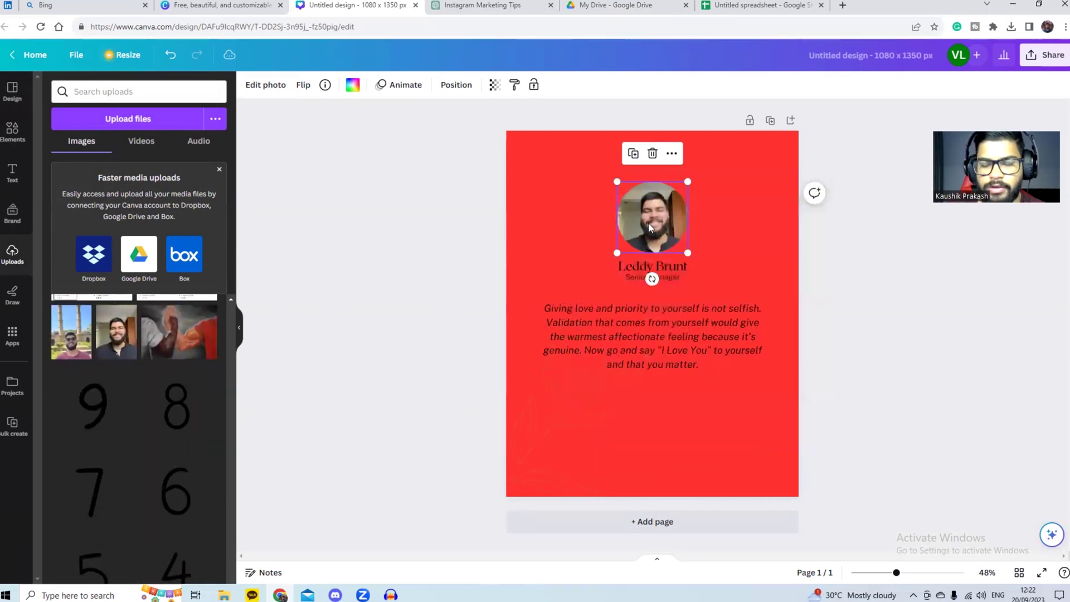
Step: Replace the placeholder name text with the creator's full name
click(679, 271)
drag(687, 266, 593, 260)
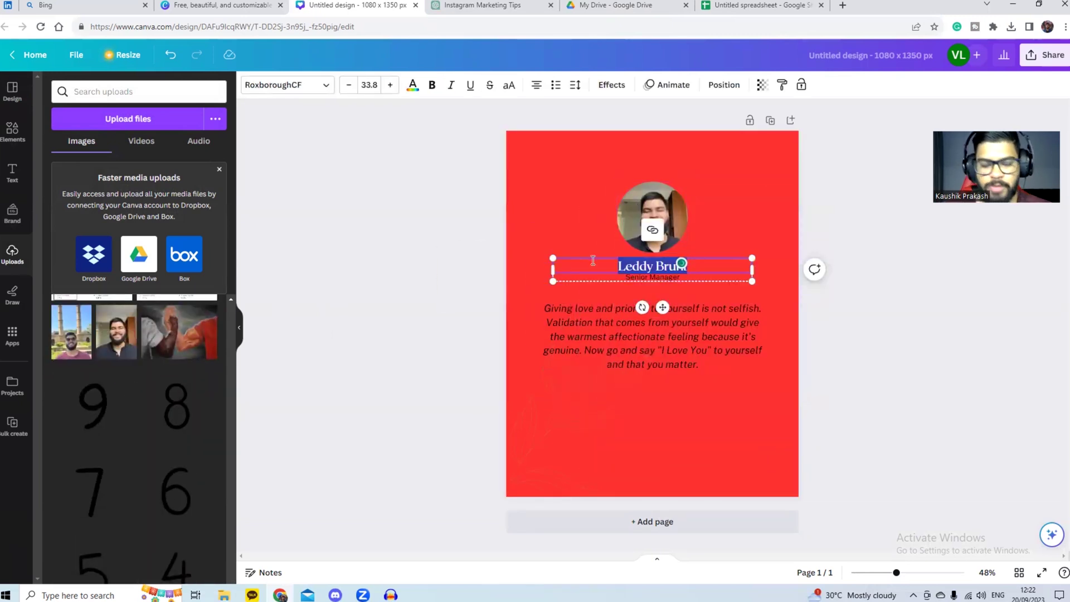
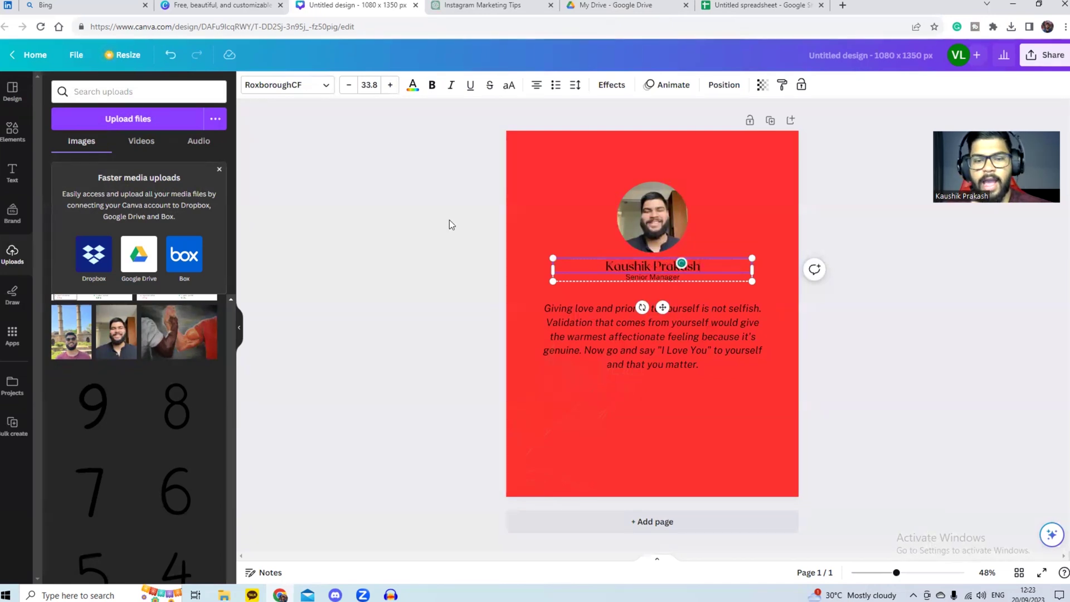
click(537, 326)
click(566, 326)
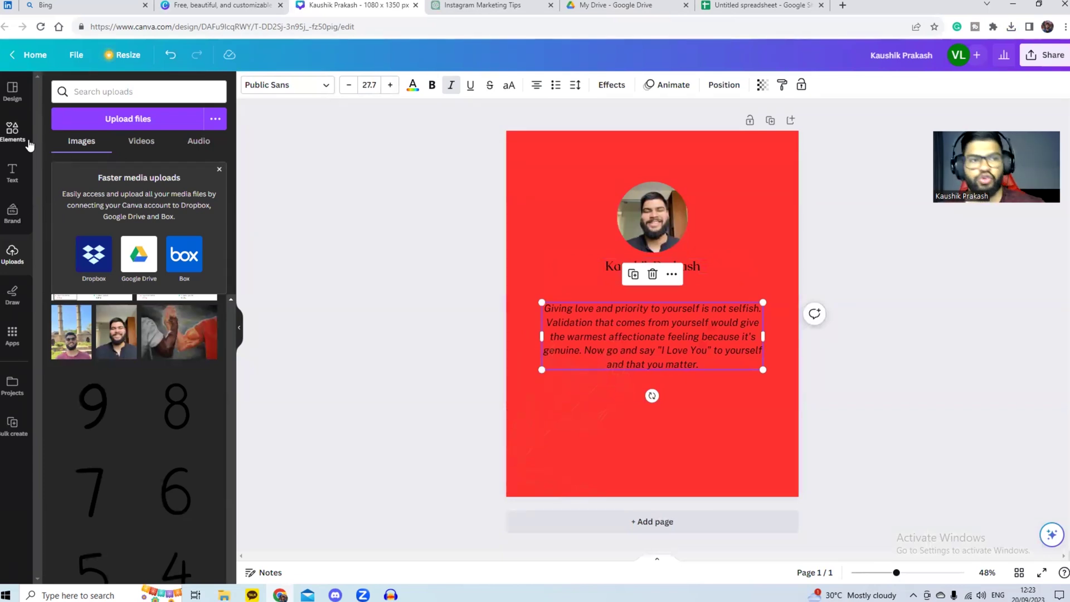
click(13, 132)
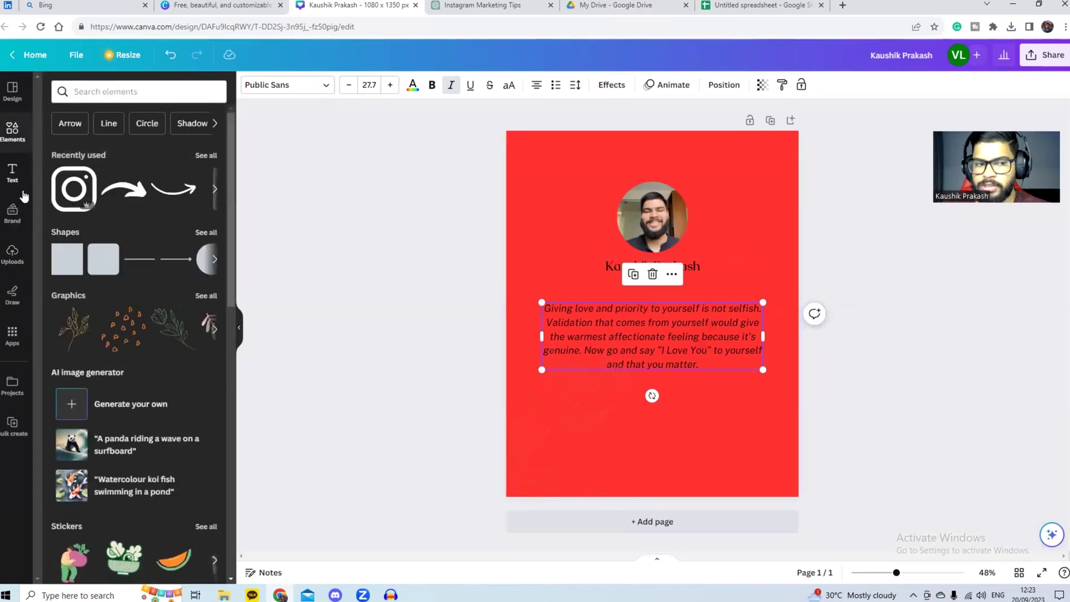
Step: Place the recently used Instagram icon on the page, shrunk and positioned top-right
drag(73, 189, 740, 188)
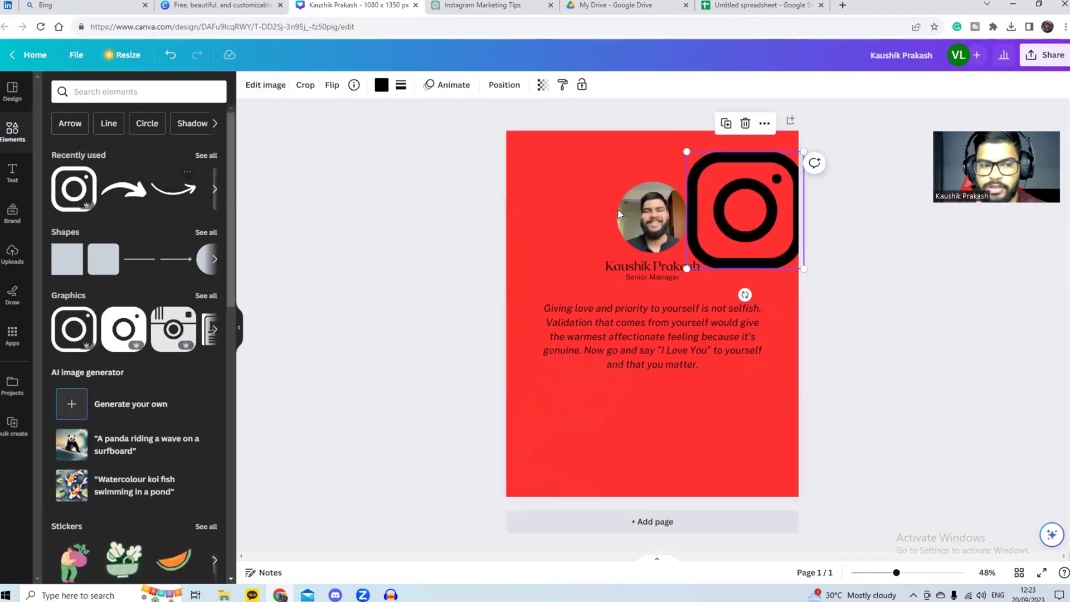
drag(686, 152, 766, 160)
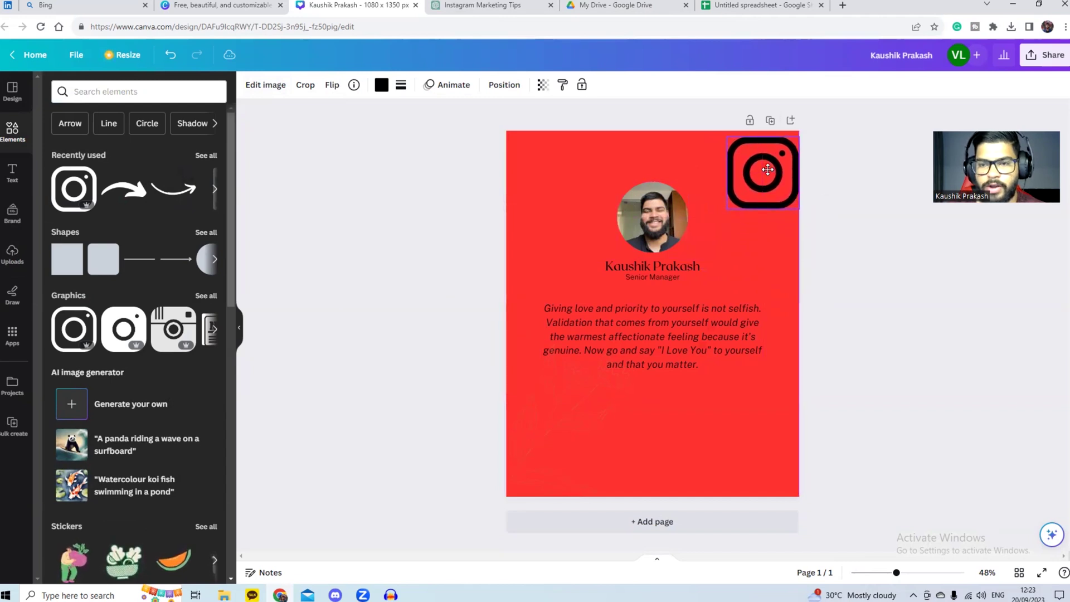
click(892, 335)
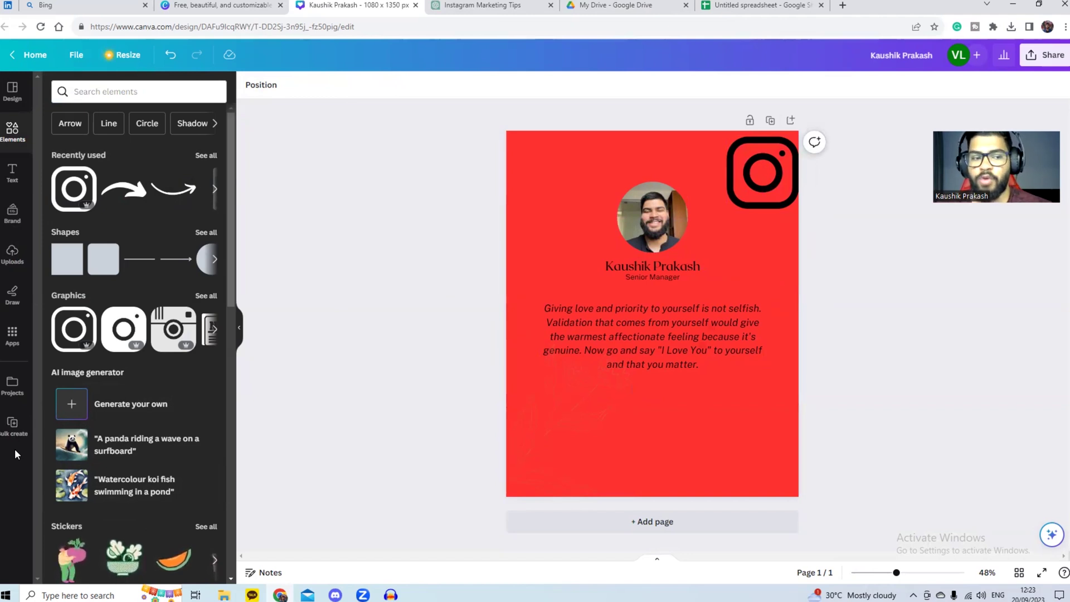
Step: Find the Bulk create app and upload 'Untitled spreadsheet - Sheet1' CSV from the Desktop
click(13, 336)
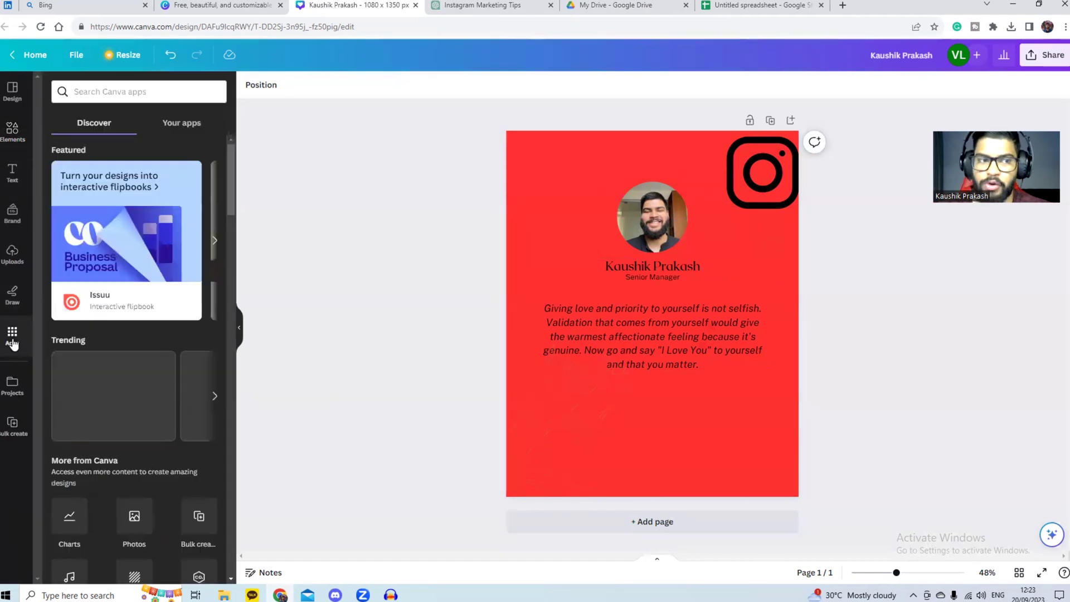
click(123, 92)
text(bulk)
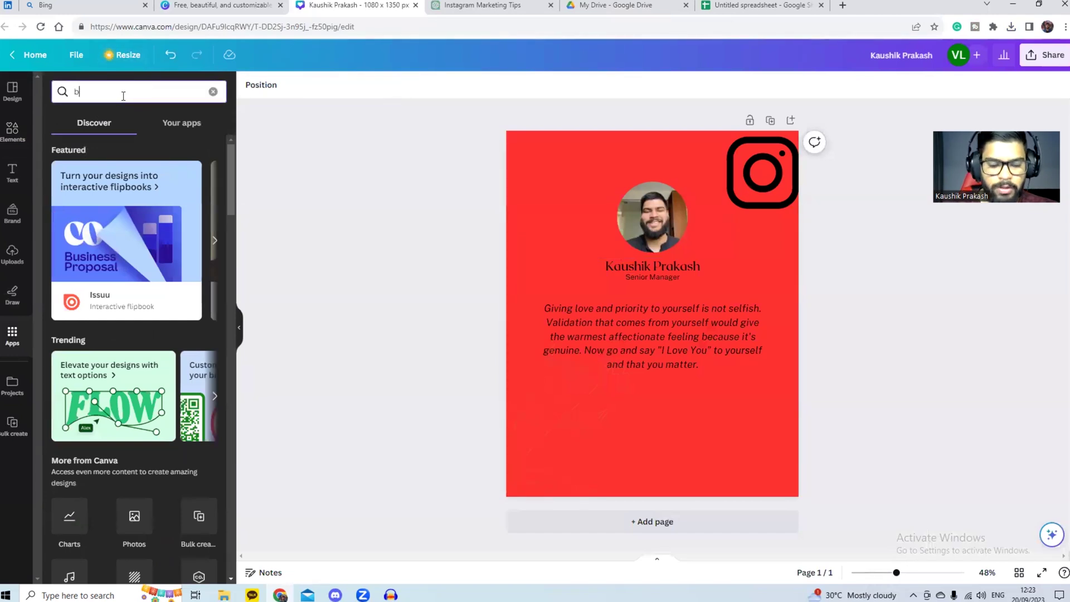
key(Return)
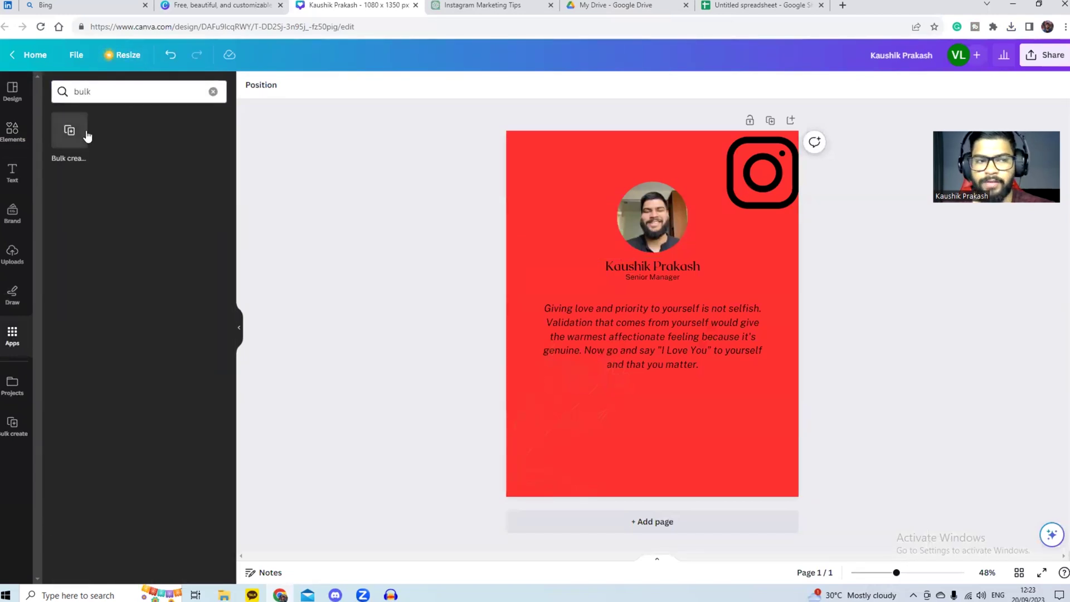
click(12, 427)
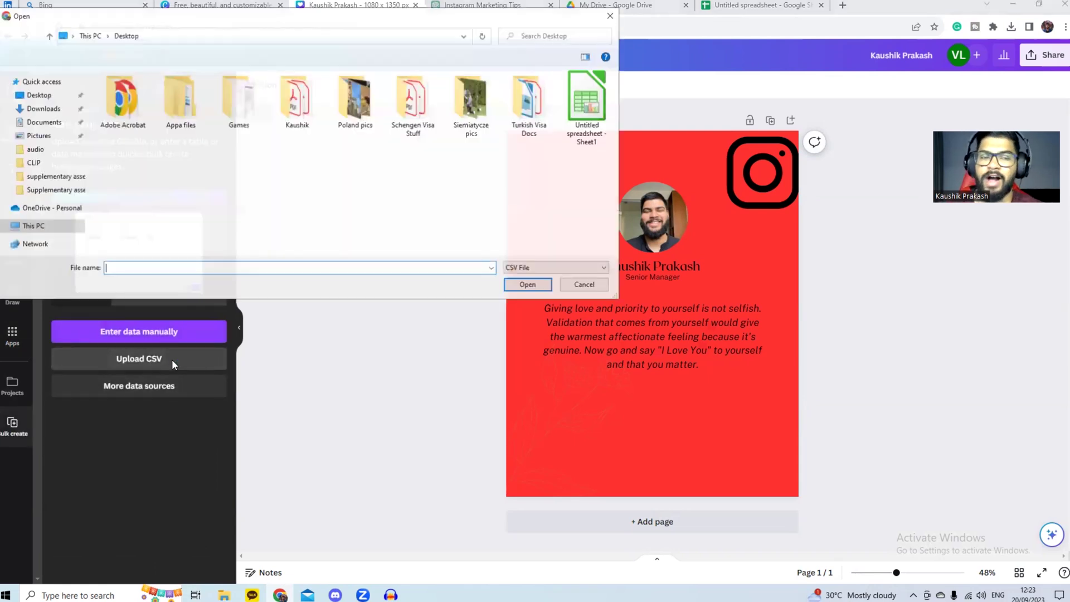
click(569, 112)
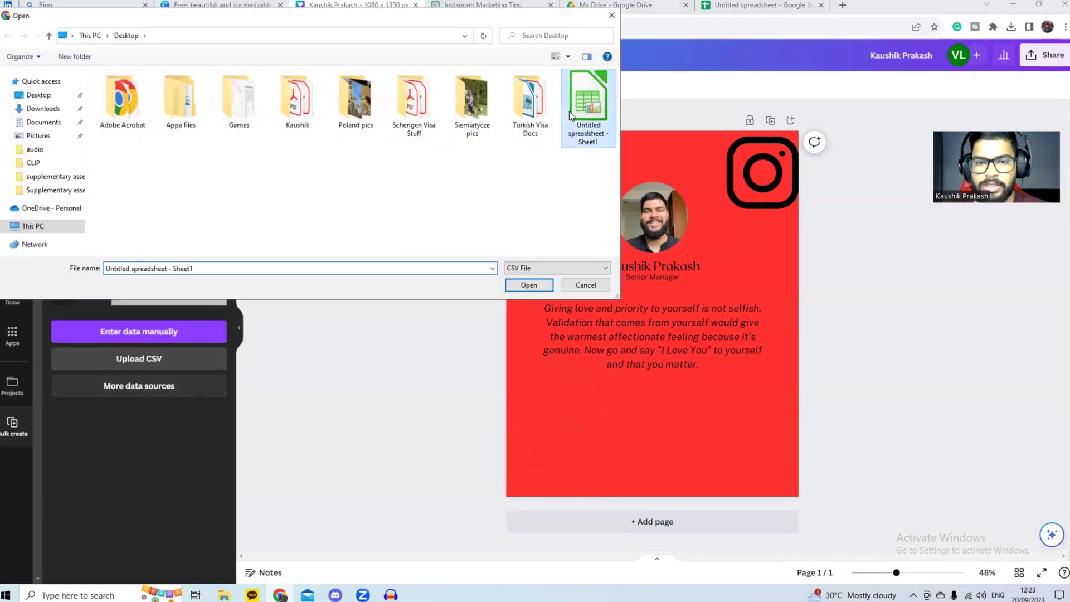
click(529, 283)
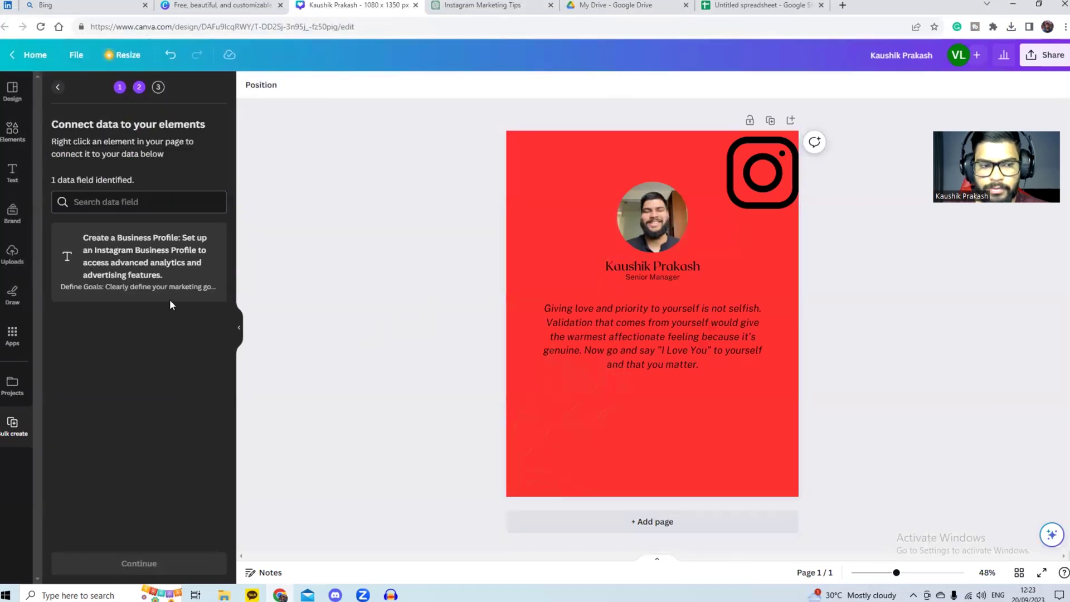
Step: Connect the quote text box to the CSV tips field and apply the data to all 49 tips
click(601, 323)
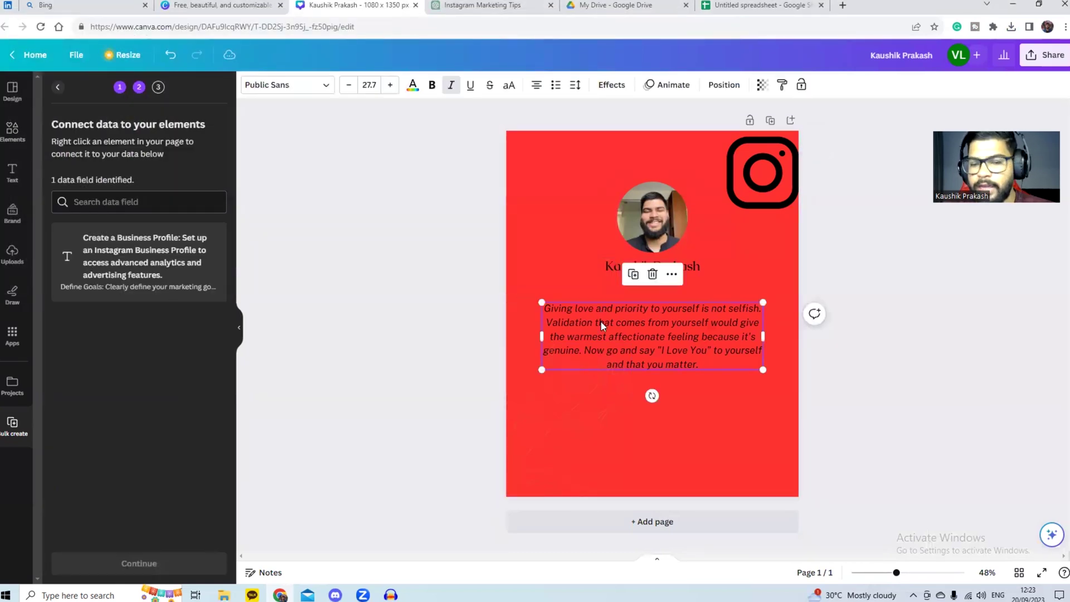
right_click(601, 322)
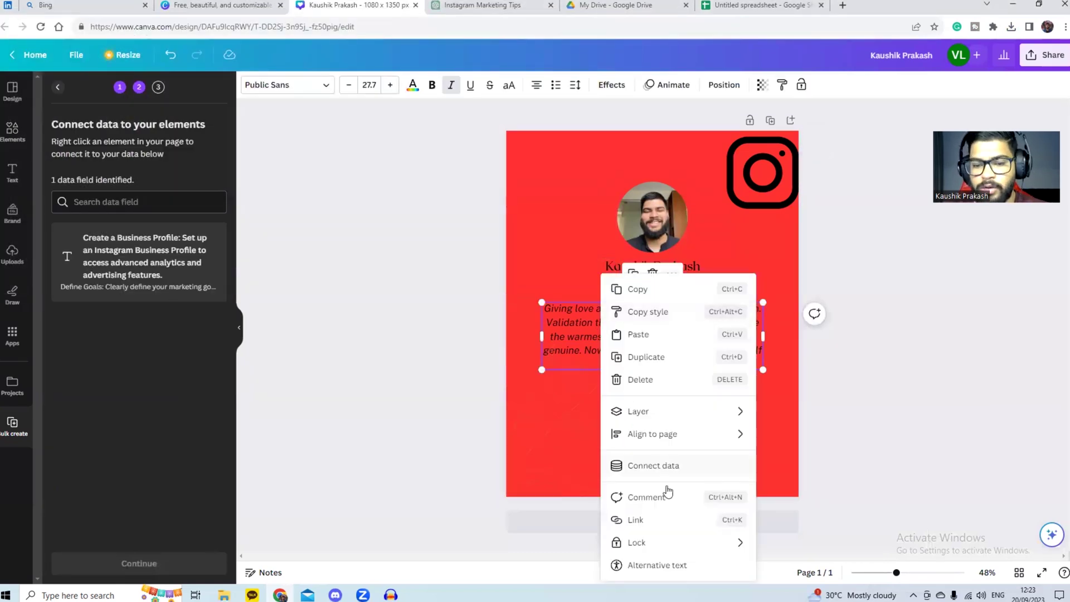
click(676, 466)
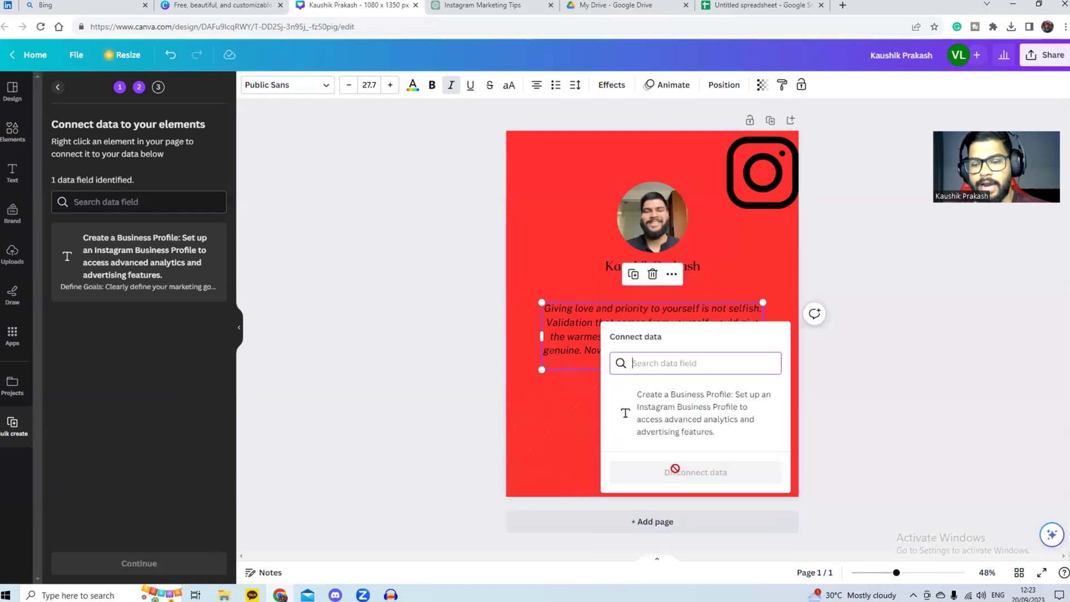
click(681, 431)
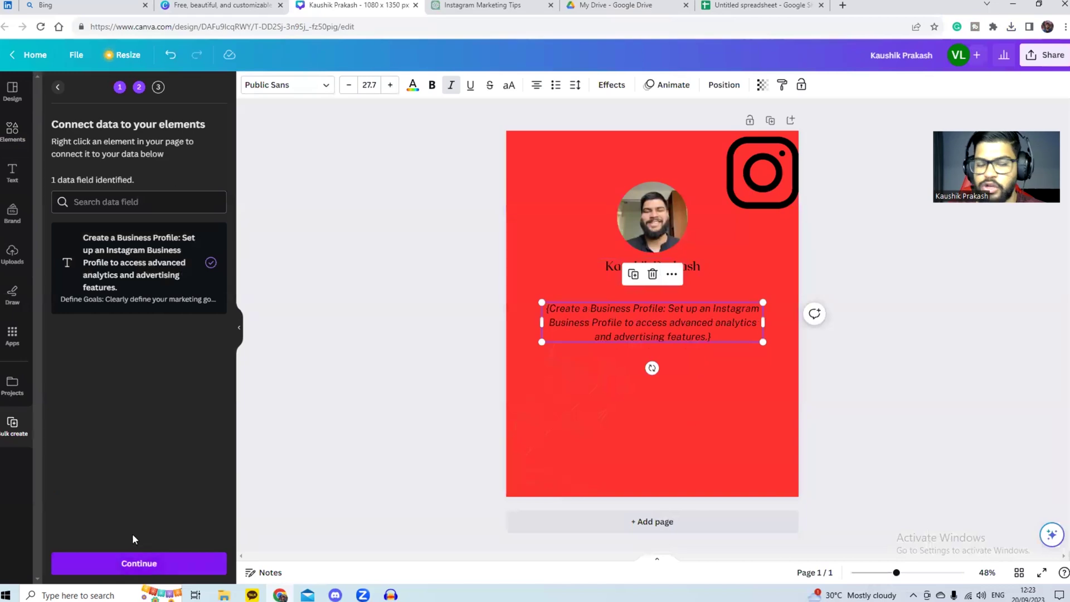
click(189, 564)
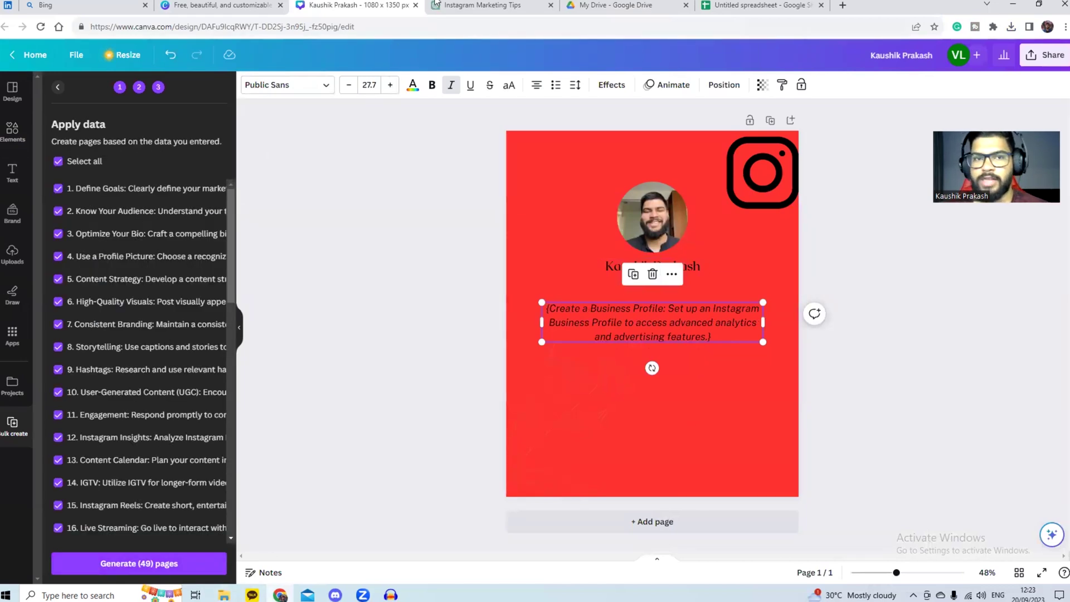
key(ctrl+Tab)
click(383, 3)
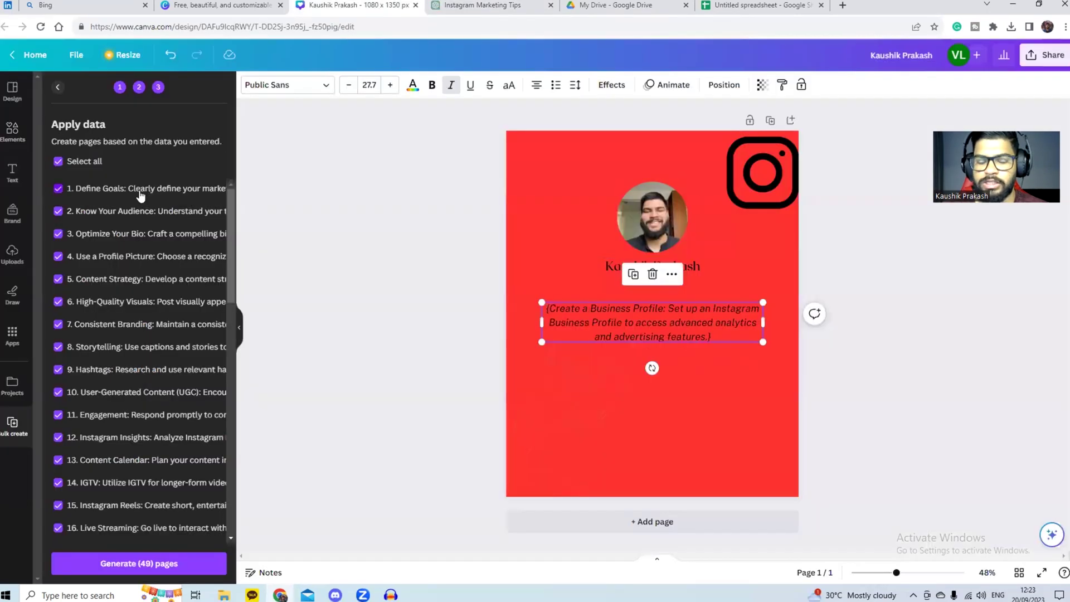
scroll(148, 232, down, 10)
Step: Generate the 49 red tip pages from the data and scroll through the result
click(139, 568)
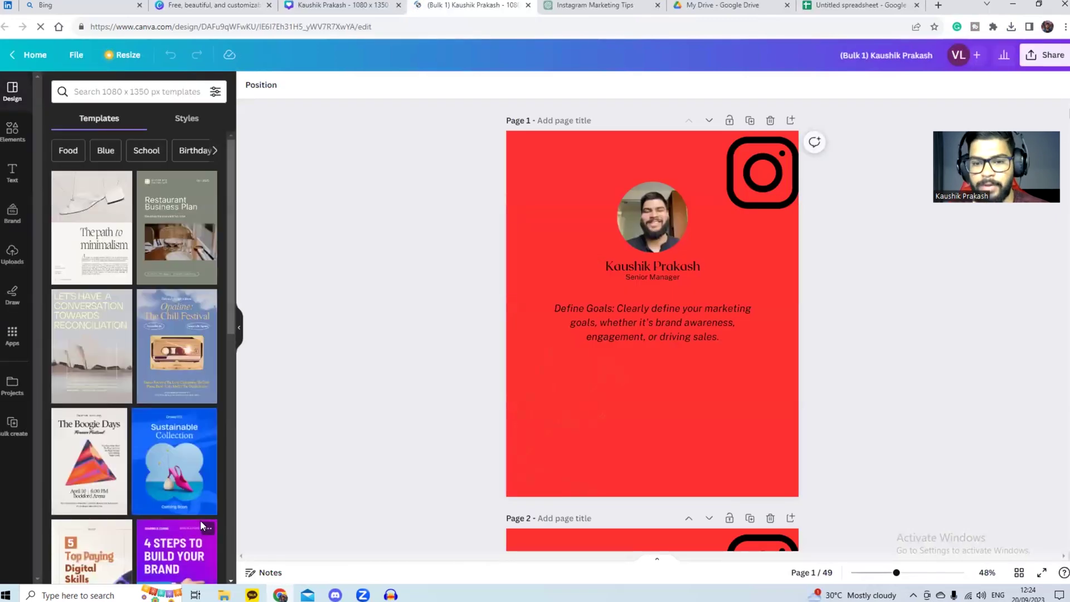
scroll(643, 305, down, 4)
scroll(644, 305, down, 4)
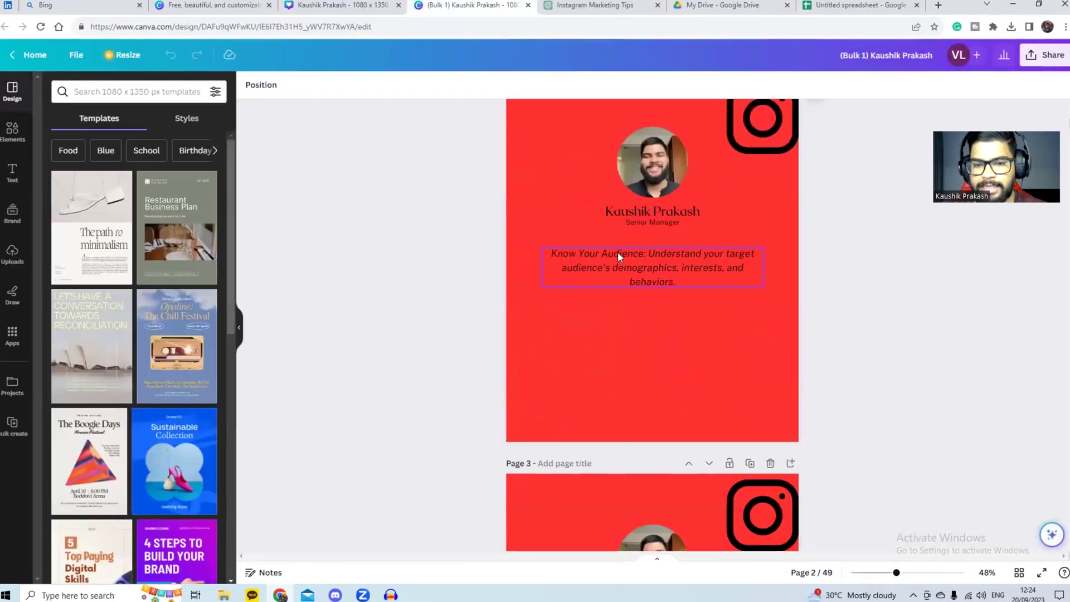
scroll(624, 312, up, 8)
Step: Check the available file types in the Share > Download settings, then close them
click(1053, 56)
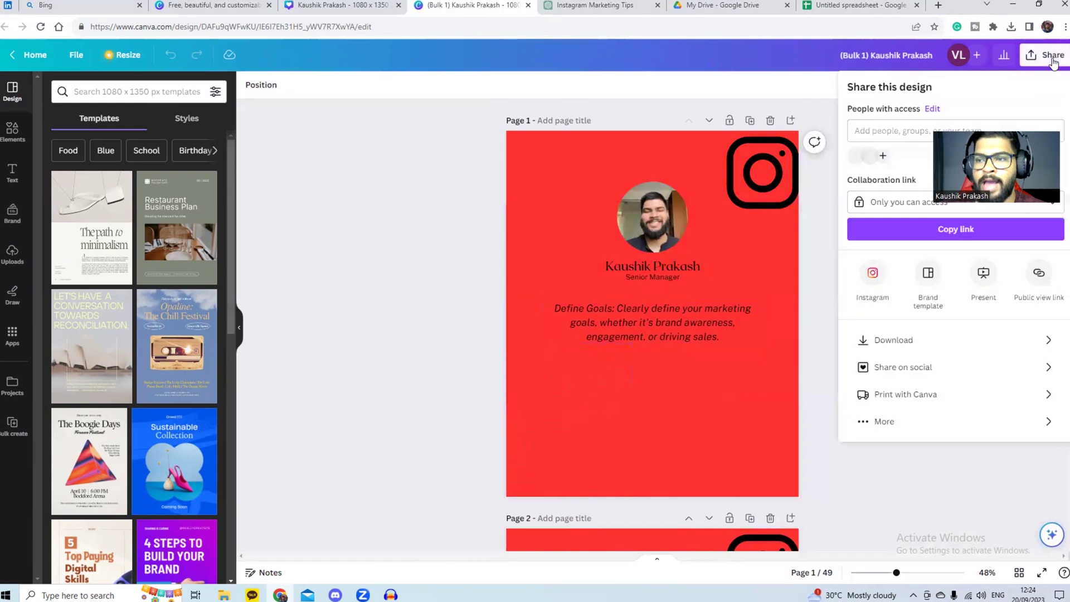
click(925, 337)
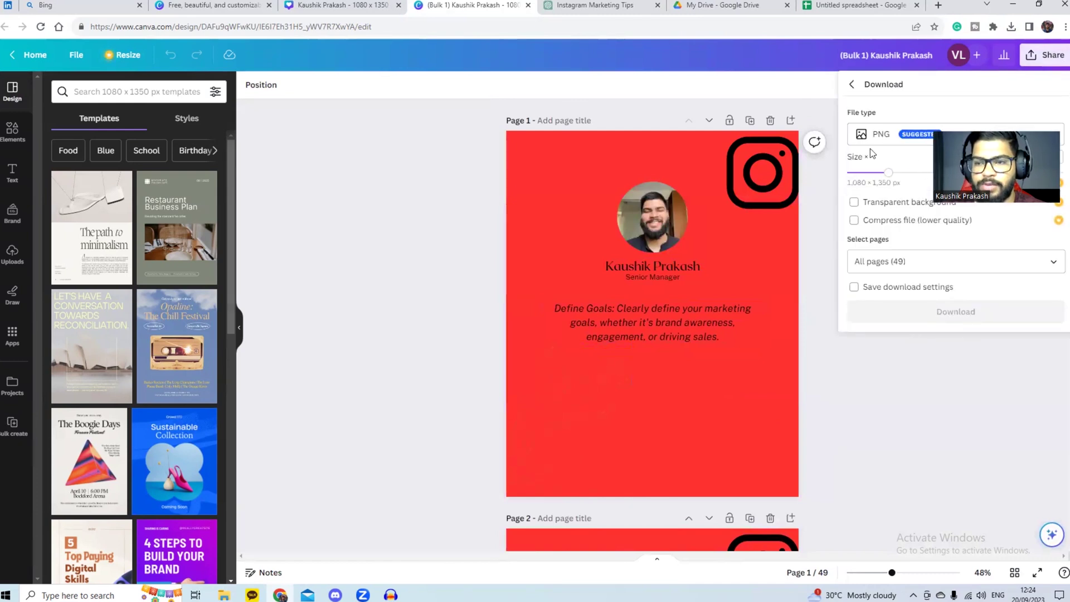
click(883, 140)
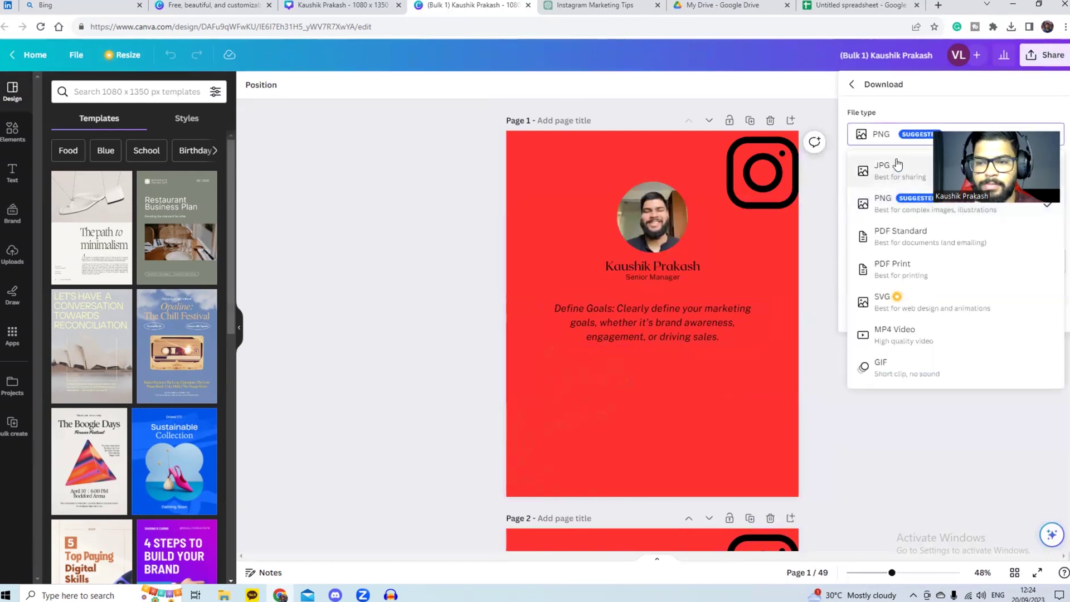
click(820, 299)
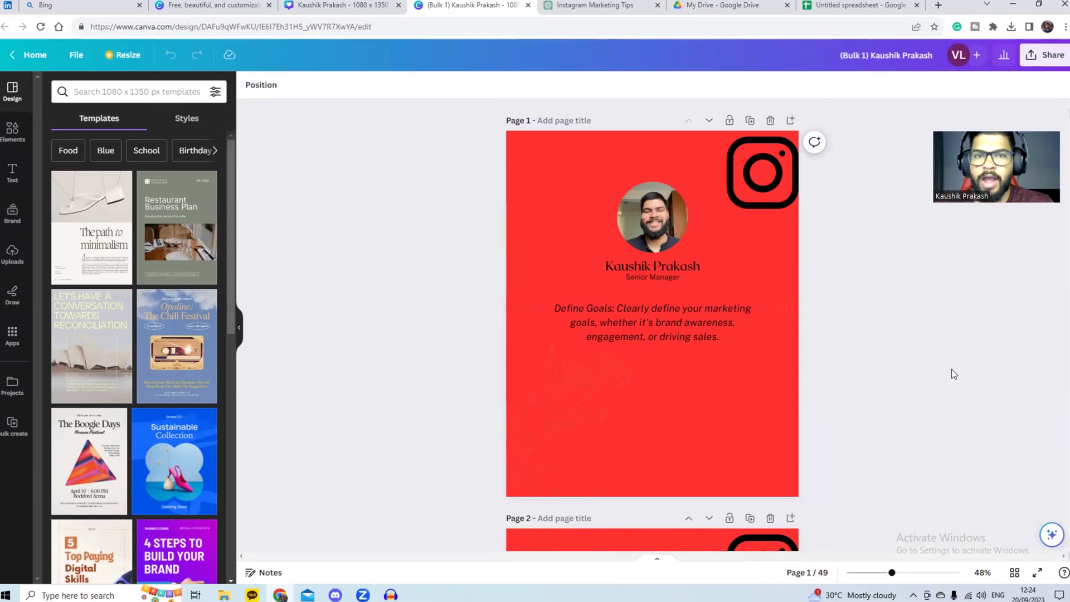
scroll(951, 369, down, 5)
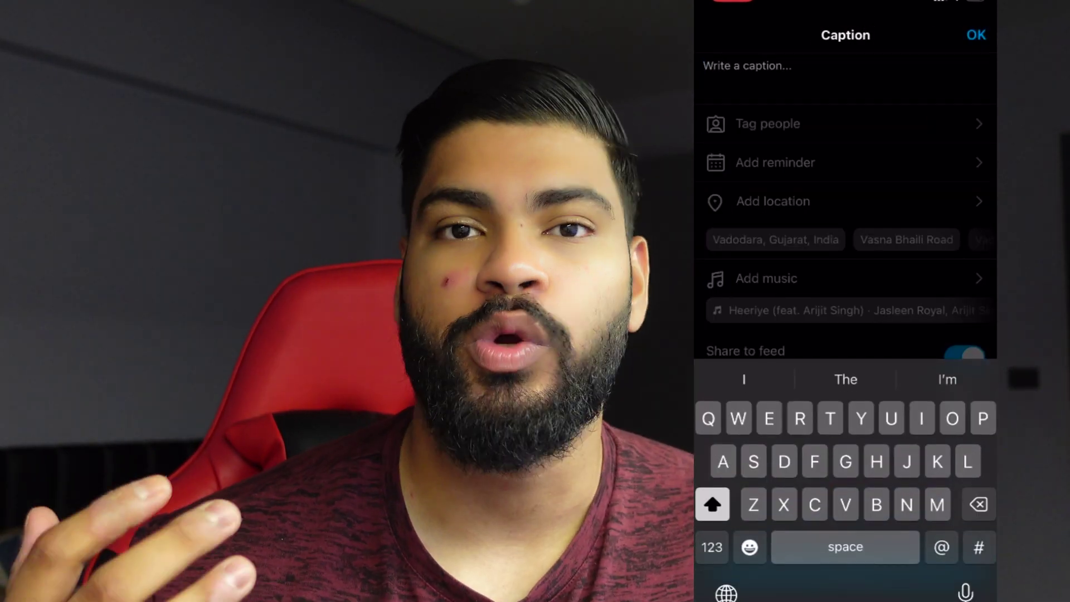
Step: Turn on 'Schedule this post' under the new post's Advanced settings
text(Cacv)
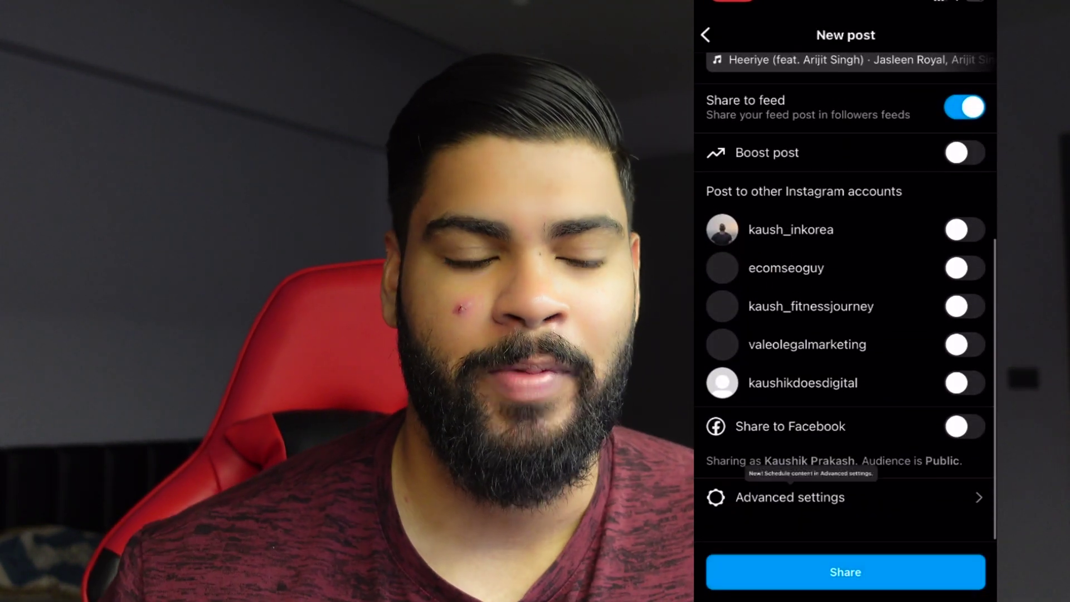
scroll(845, 300, up, 10)
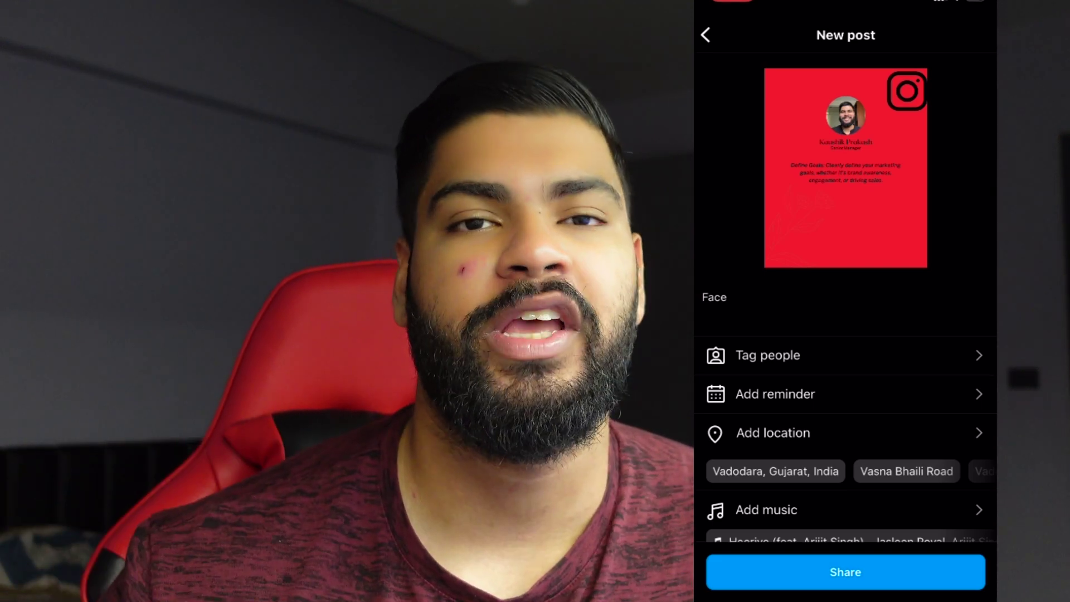
scroll(845, 335, down, 6)
scroll(846, 335, down, 3)
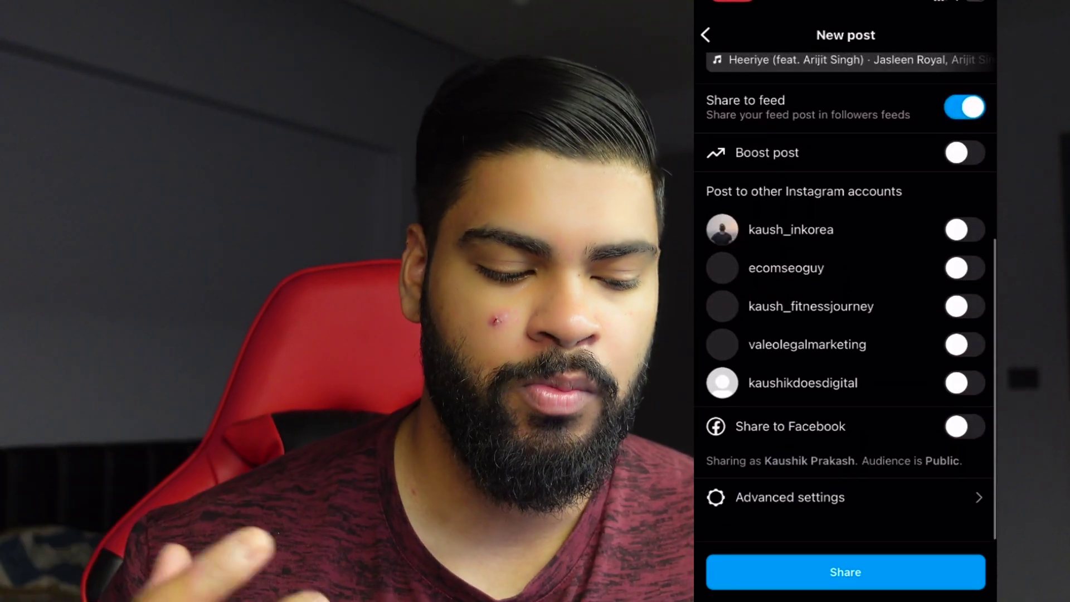
click(790, 497)
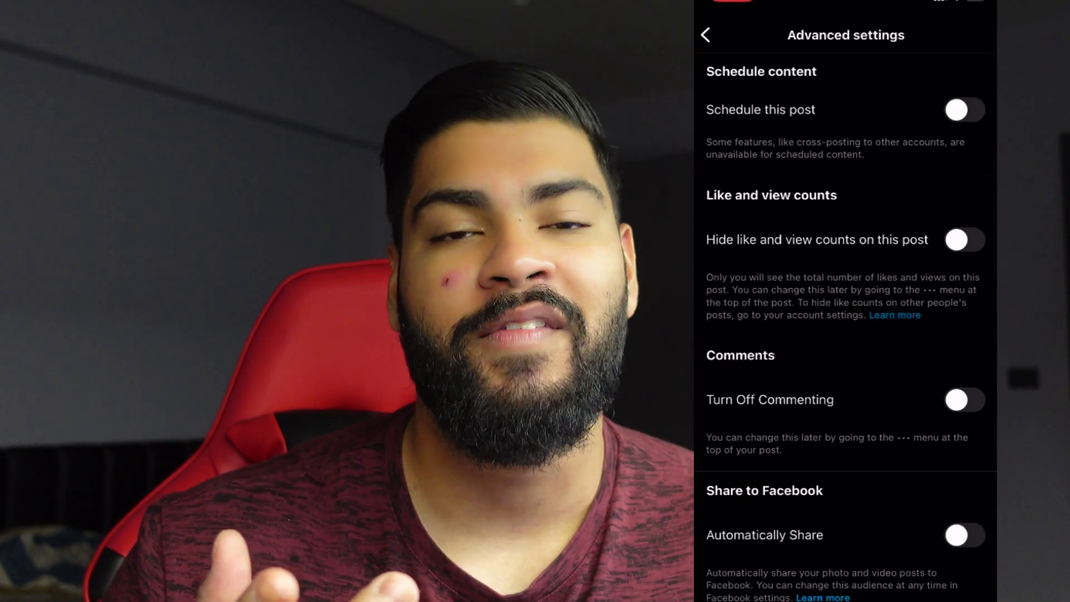
click(963, 110)
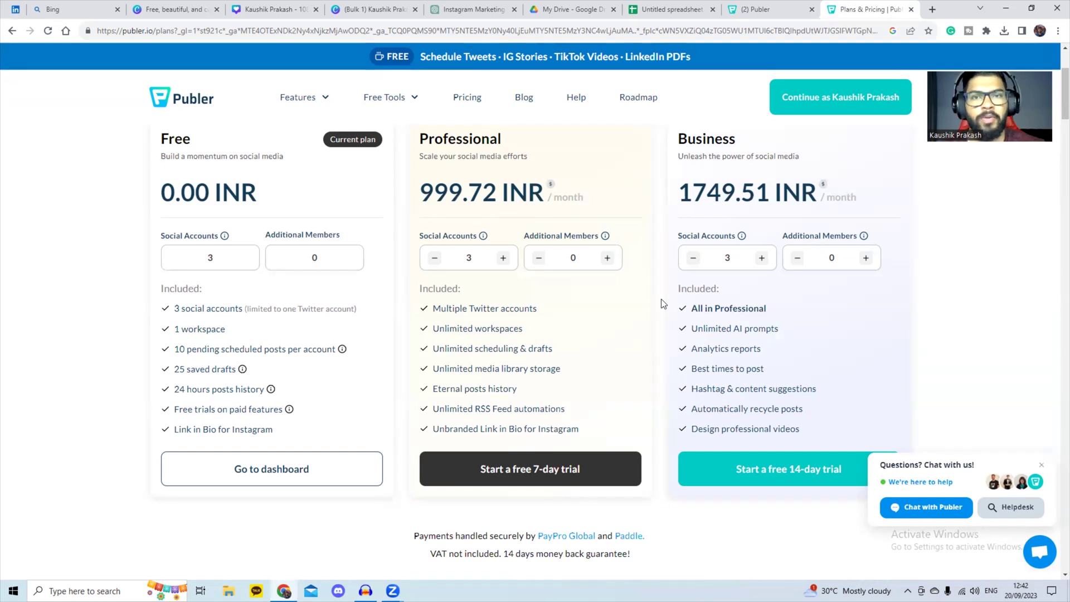
Step: Return to the '(2) Publer' browser tab to reach the Create dashboard
click(755, 11)
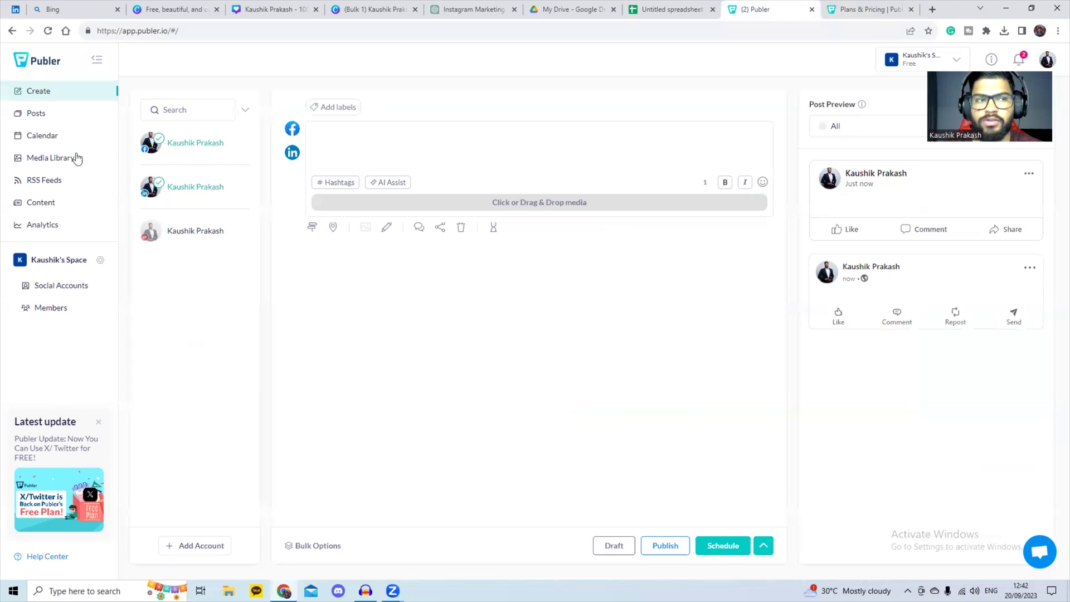
click(43, 116)
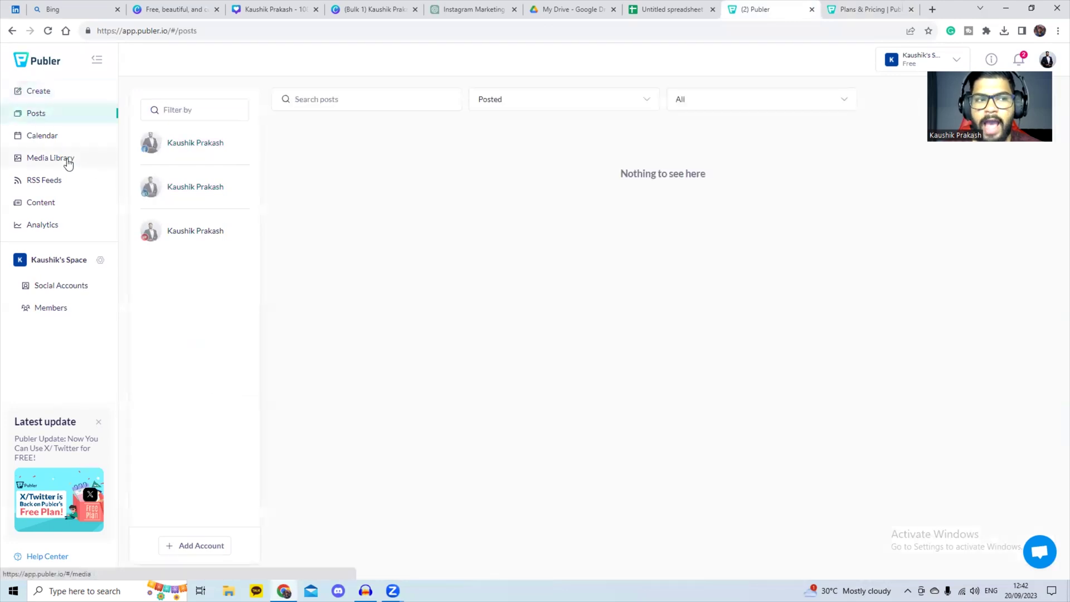
click(70, 163)
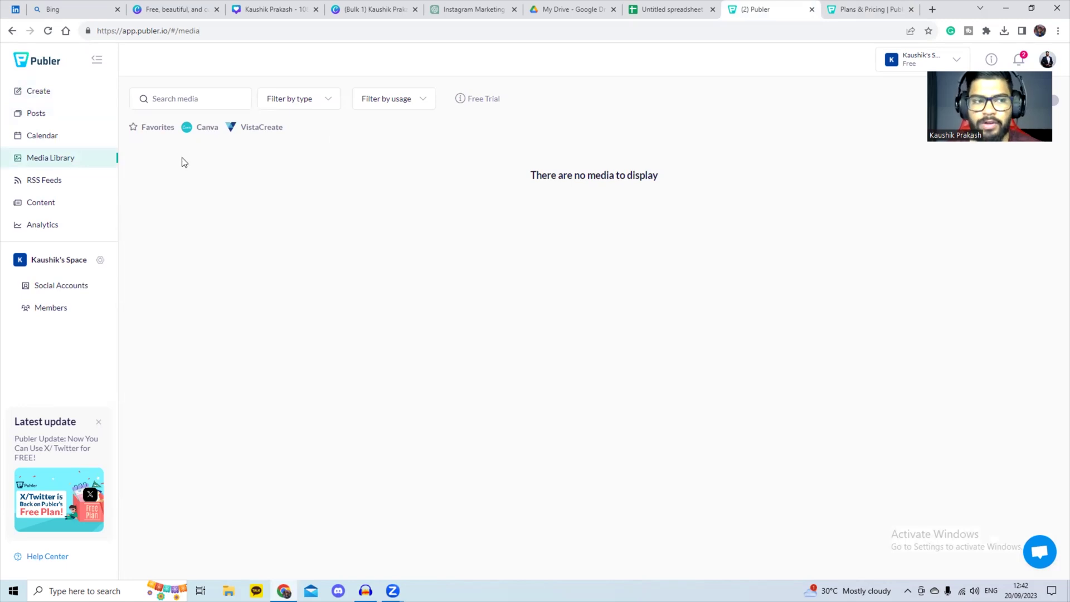
click(39, 92)
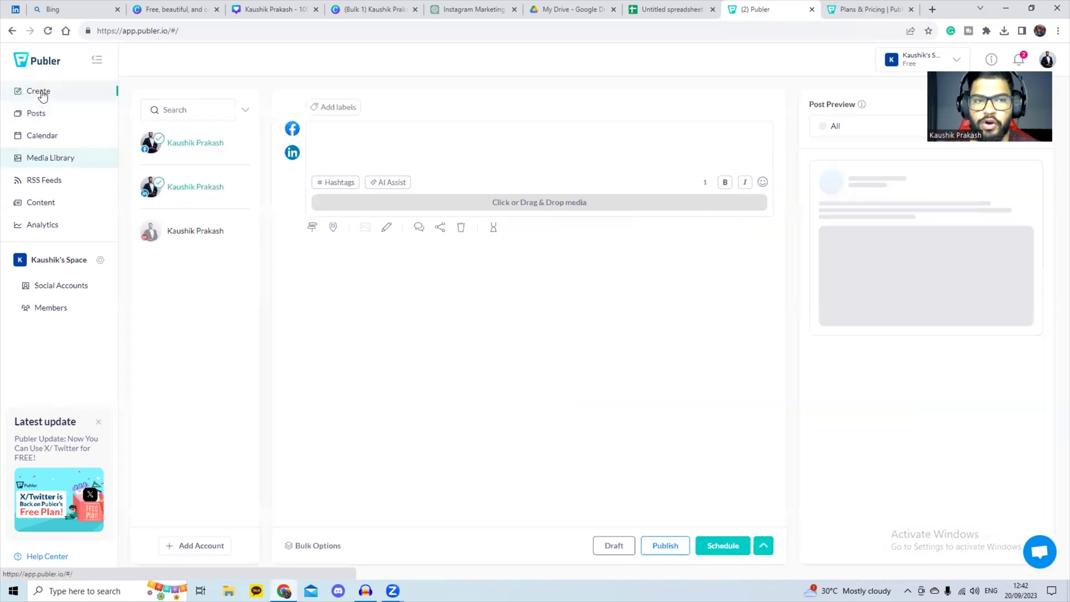
Step: Upload the Bulk 1 red quote image from the computer and attach it to the post
click(514, 206)
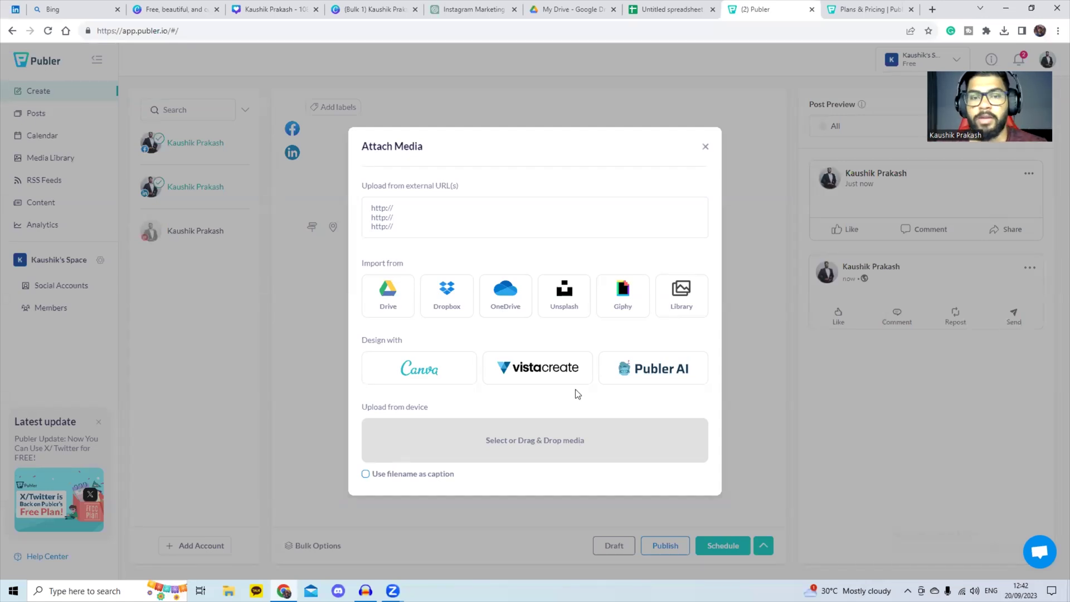
click(573, 434)
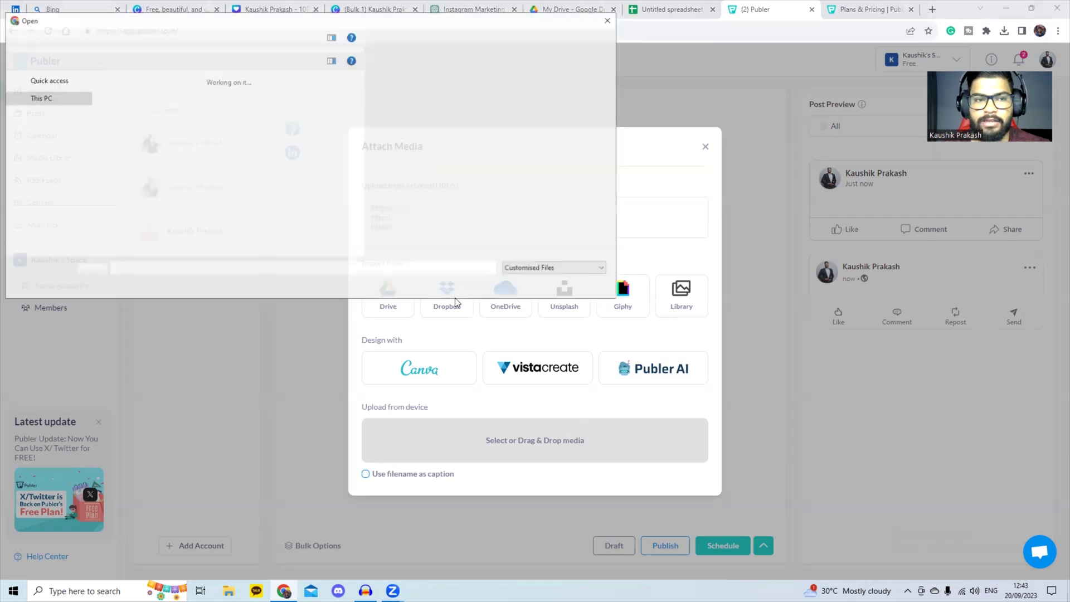
click(580, 114)
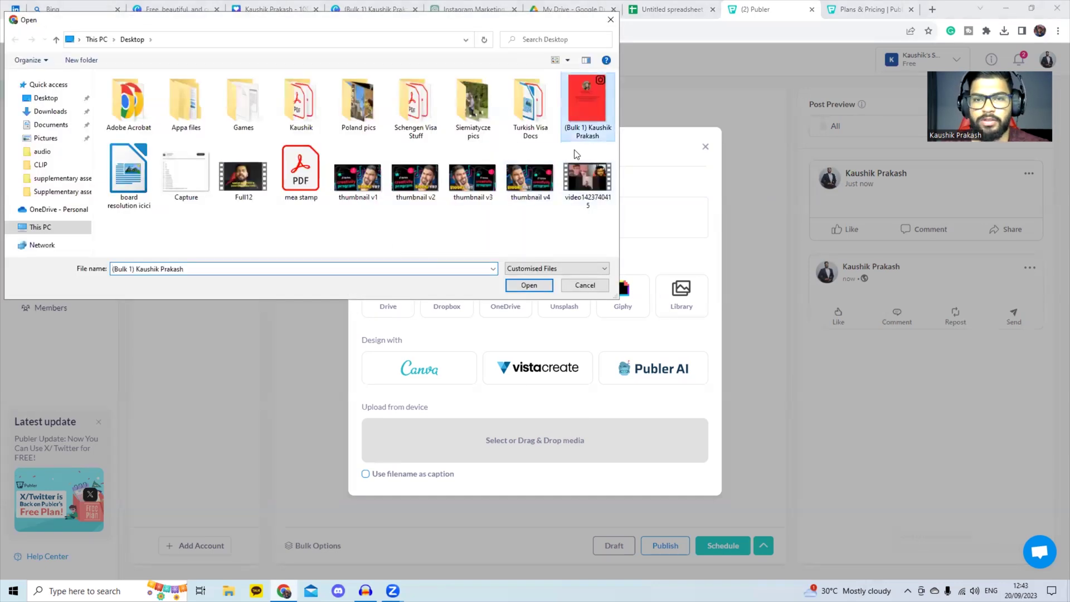
click(529, 285)
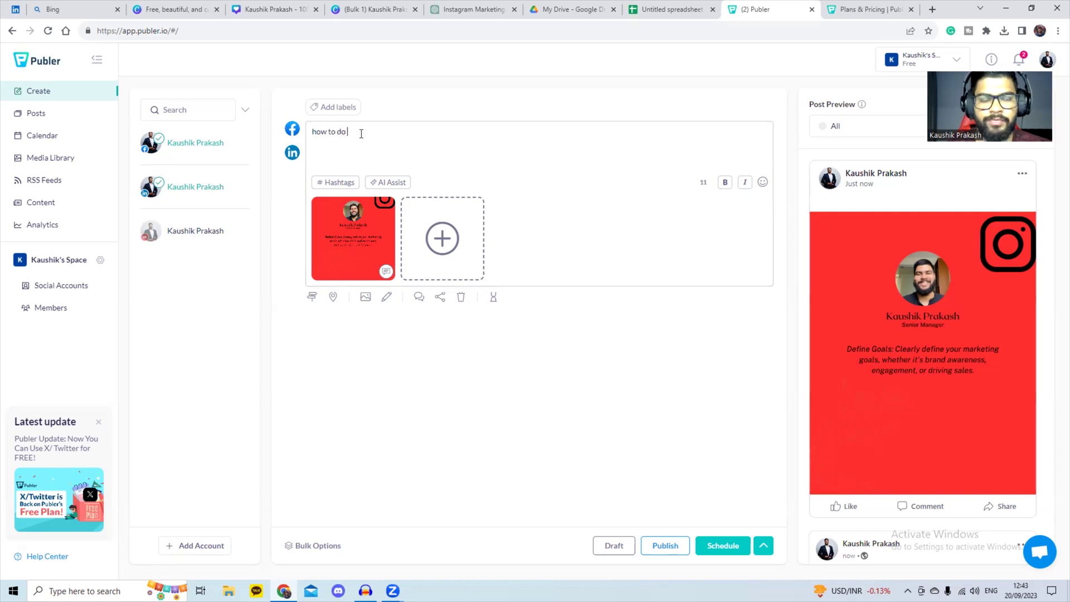
Step: Correct the caption's misspelling so it reads 'how to do instagram'
text(am)
key(Return)
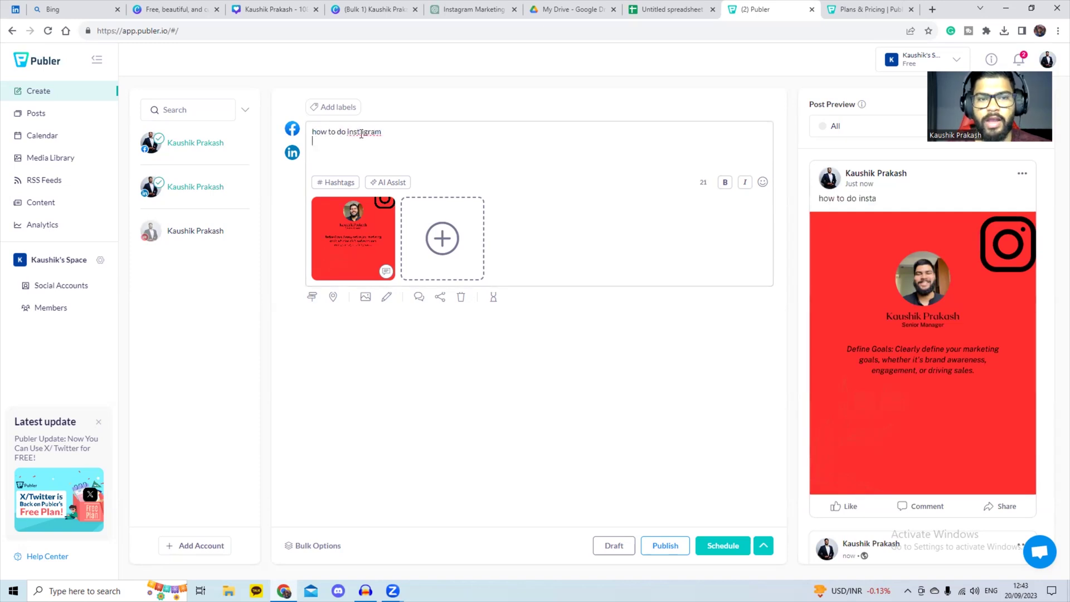
click(361, 132)
text(a)
Step: Add the #instaart hashtag and remove LinkedIn so the post targets Facebook only
click(337, 183)
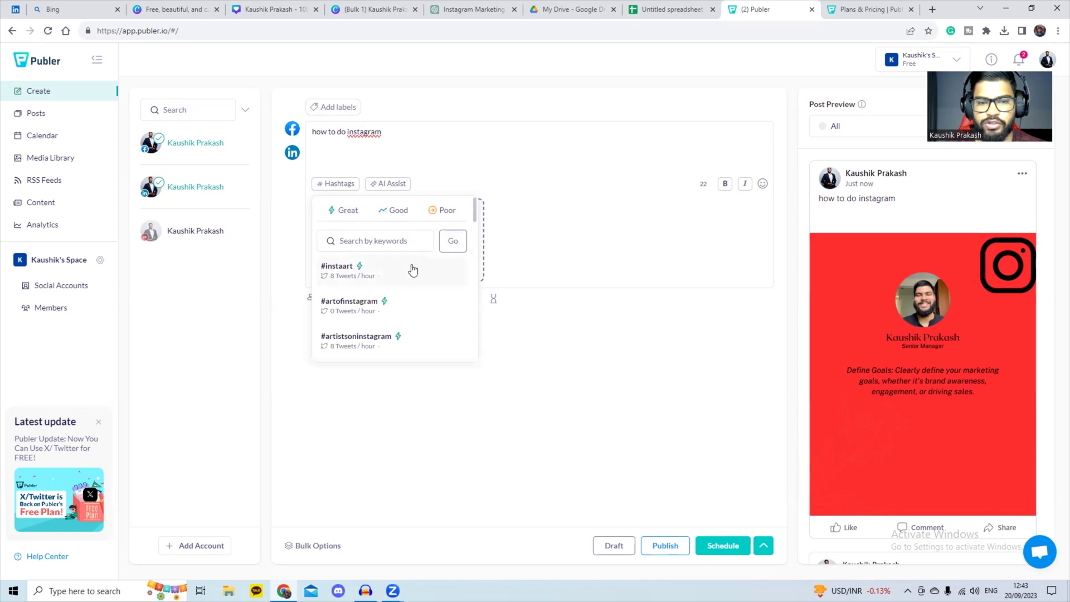
click(446, 270)
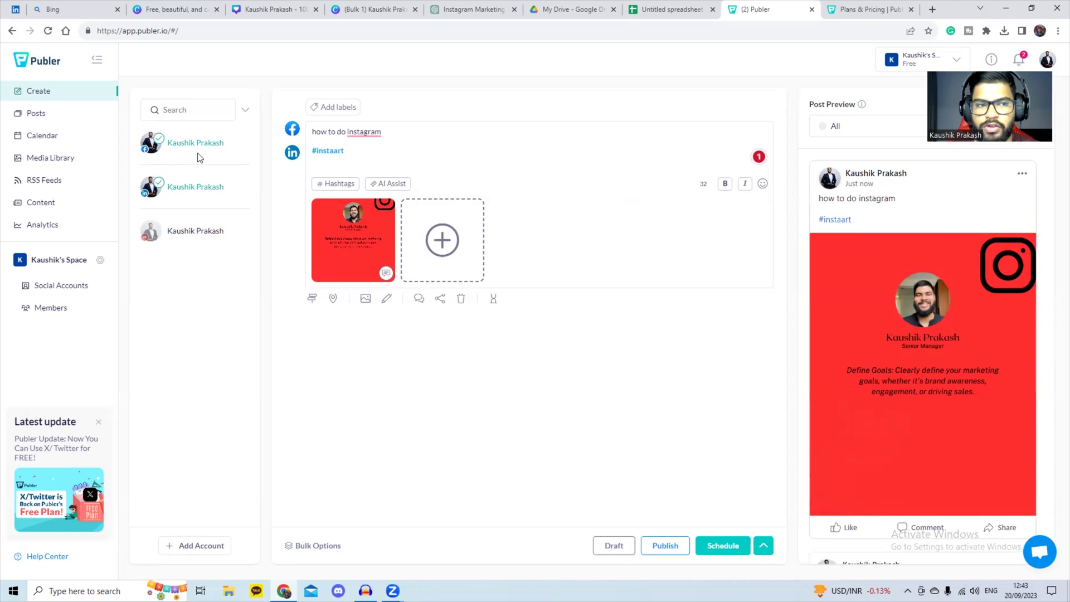
click(221, 189)
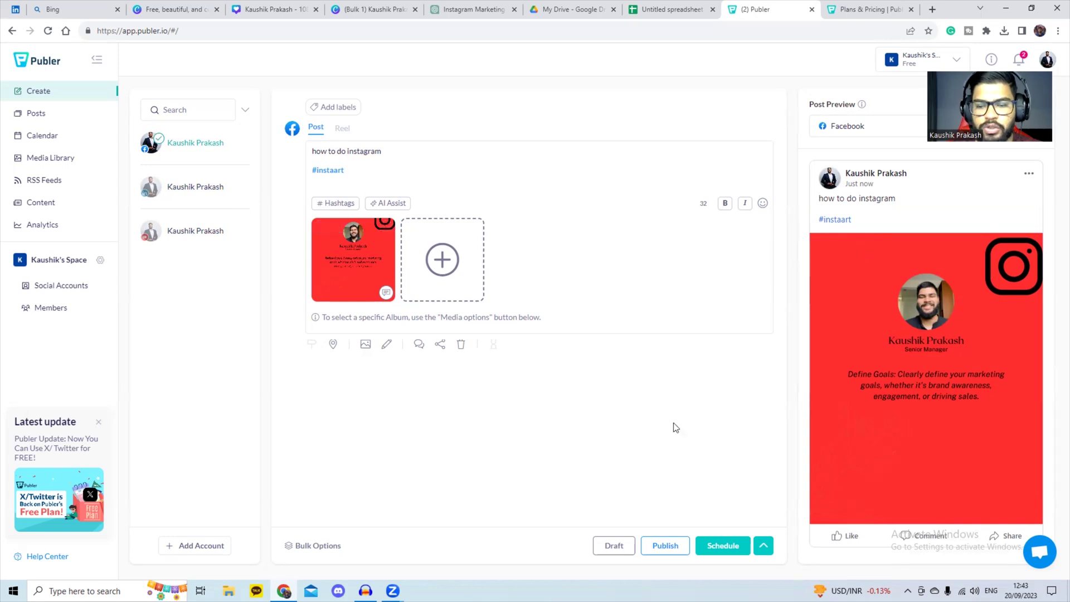
Step: Schedule the post for Wed, Sep 20th at 12:48
click(722, 546)
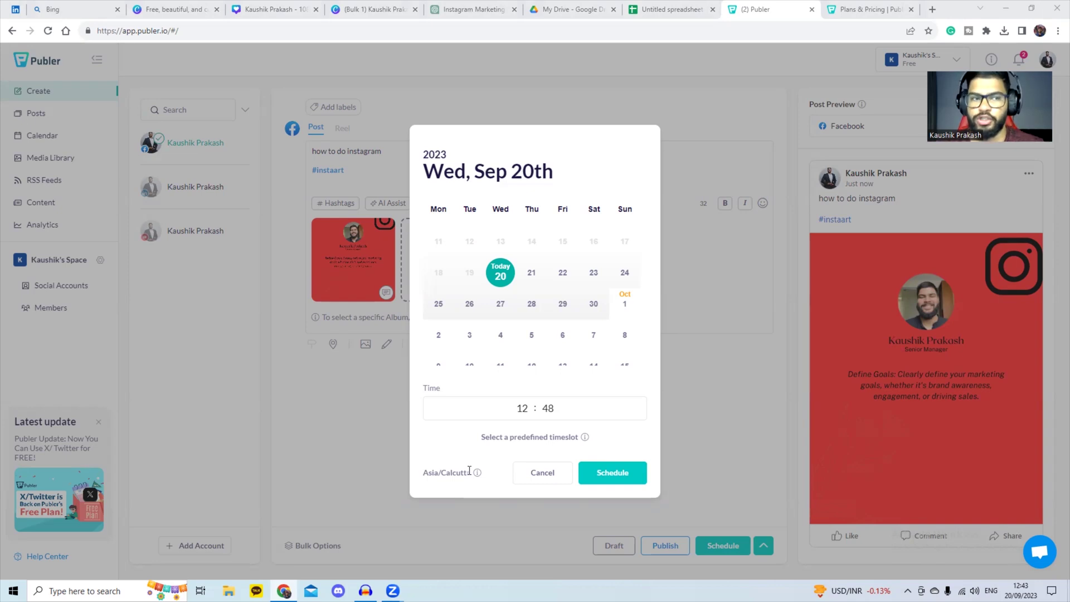
click(603, 474)
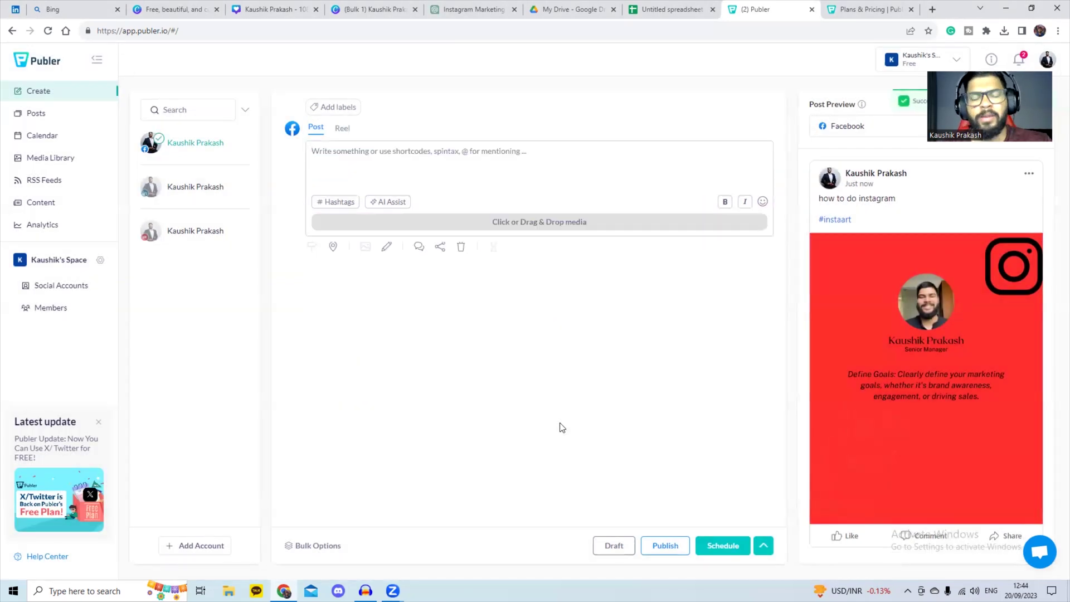
Step: Open the Calendar and show the 18–24 Sep week with the 12:48 post
click(50, 139)
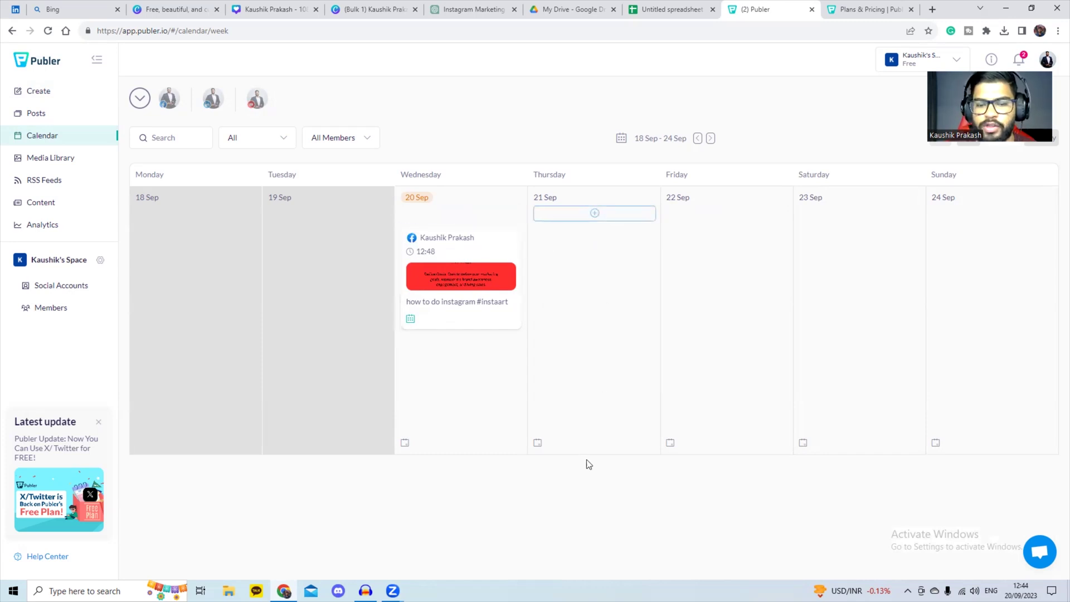
click(710, 139)
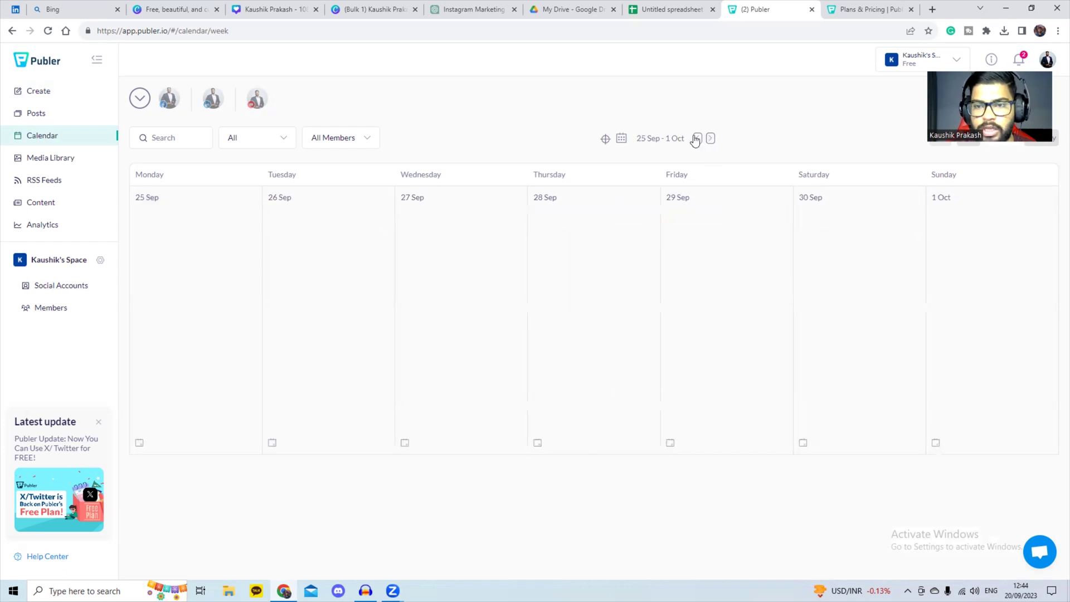
click(697, 139)
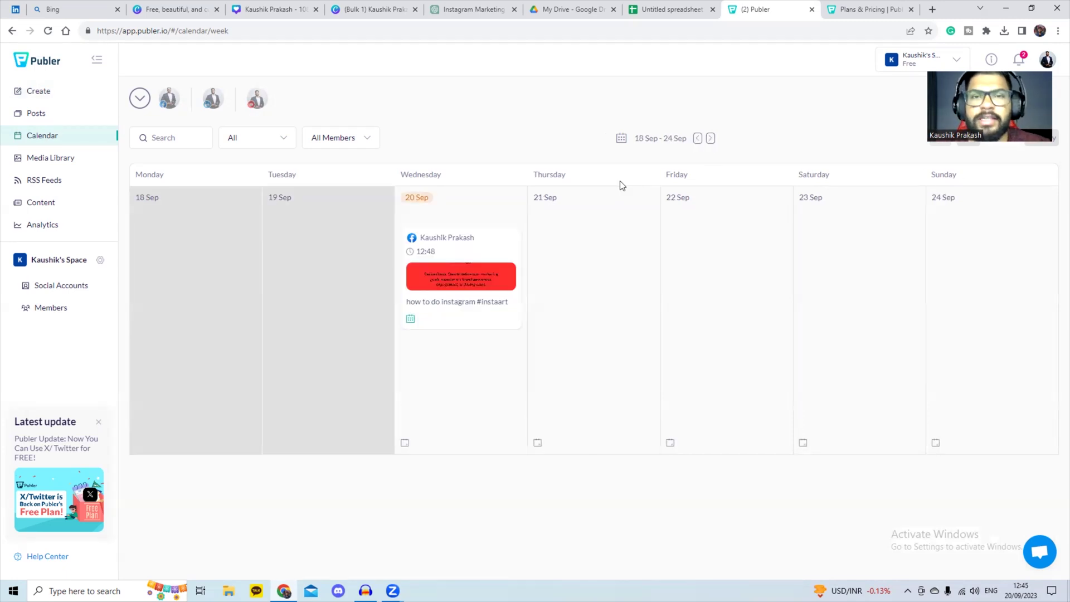